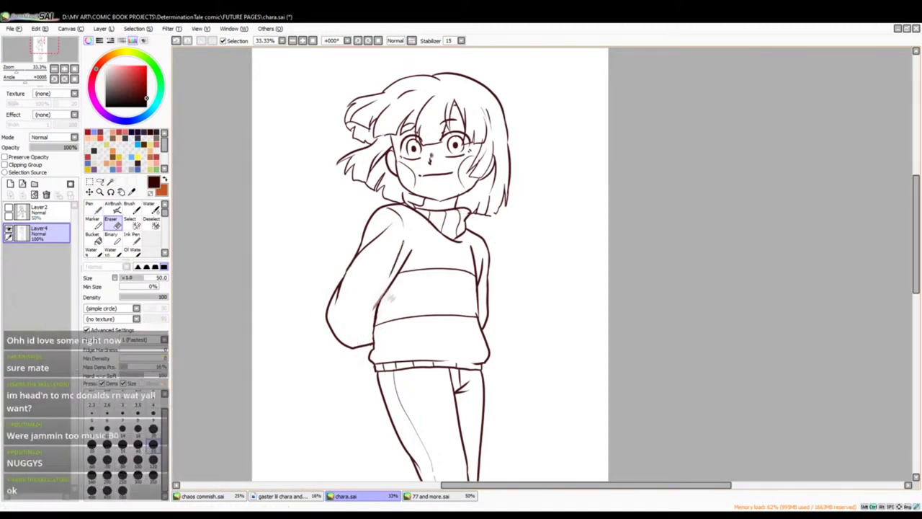
- Erase the round cheek outlines from the line art and adjust the iris of the character's eye on the windblown-hair side
key("n")
key("e")
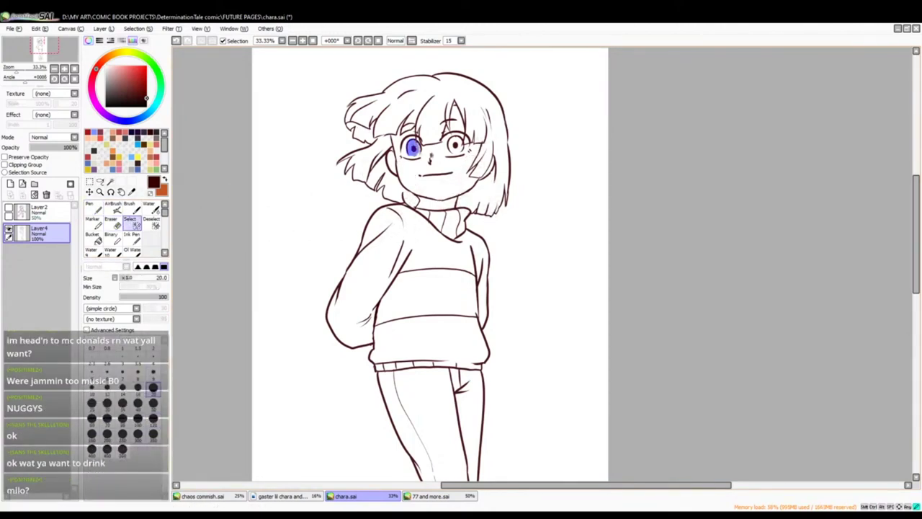
key("n")
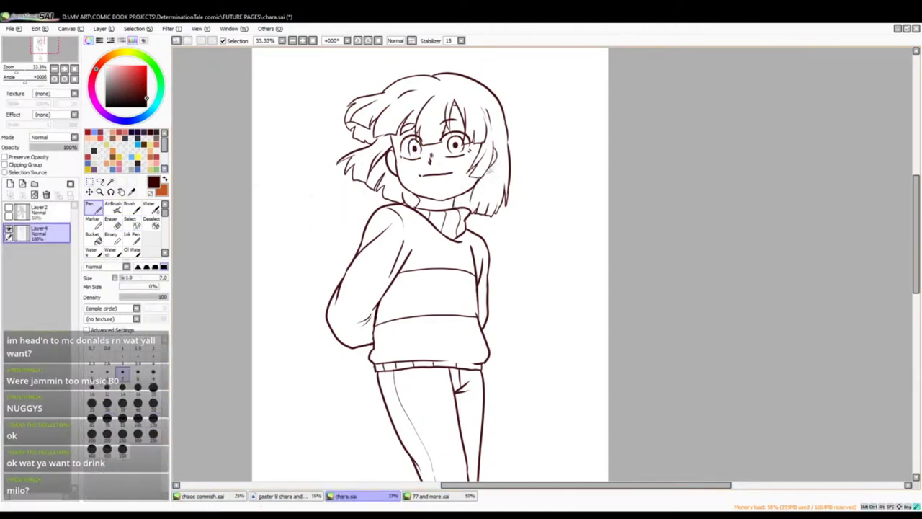
- Draw a small heart outline beside the character's shoulder with a size 9 pen and reshape it with a free deform
scroll(494, 177, "down", 1)
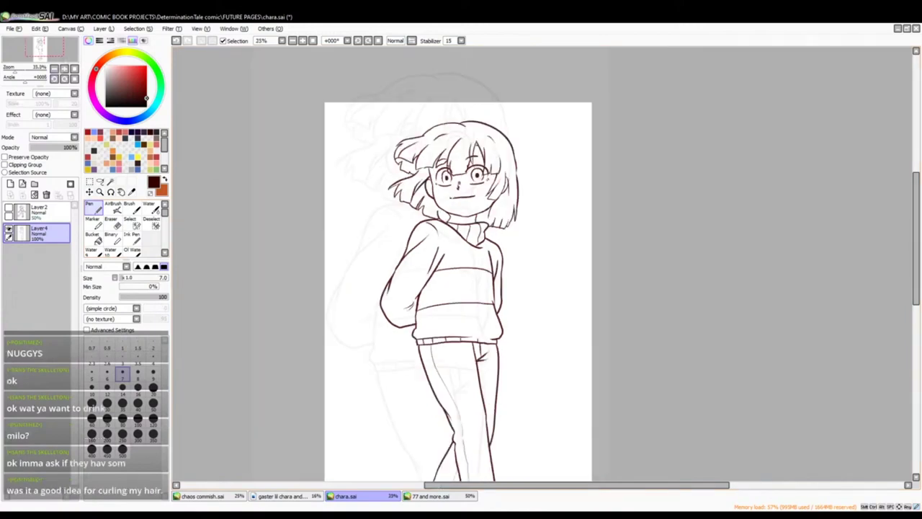
key("bracketright")
key("bracketright")
left_click_drag(524, 193, 524, 214)
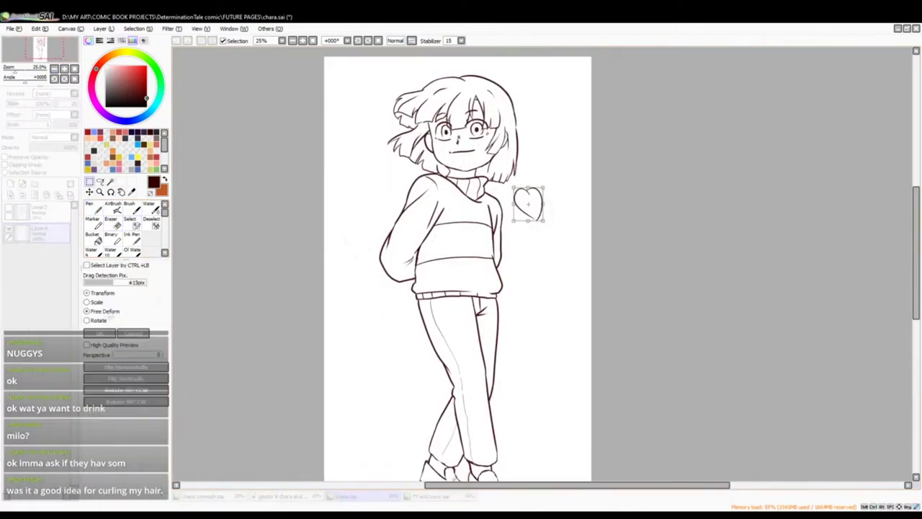
key("e")
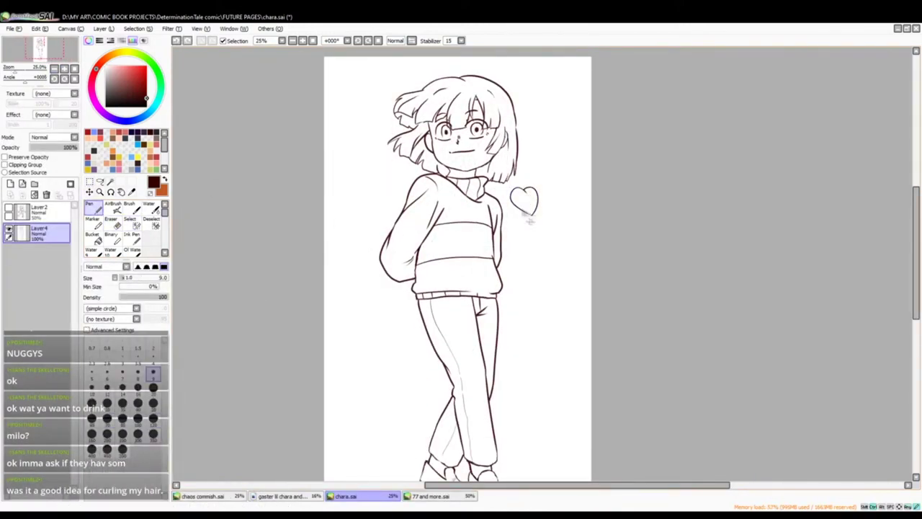
key("n")
- Clean up the windblown hair tips and refine the small lines under the eyes
scroll(469, 88, "up", 1)
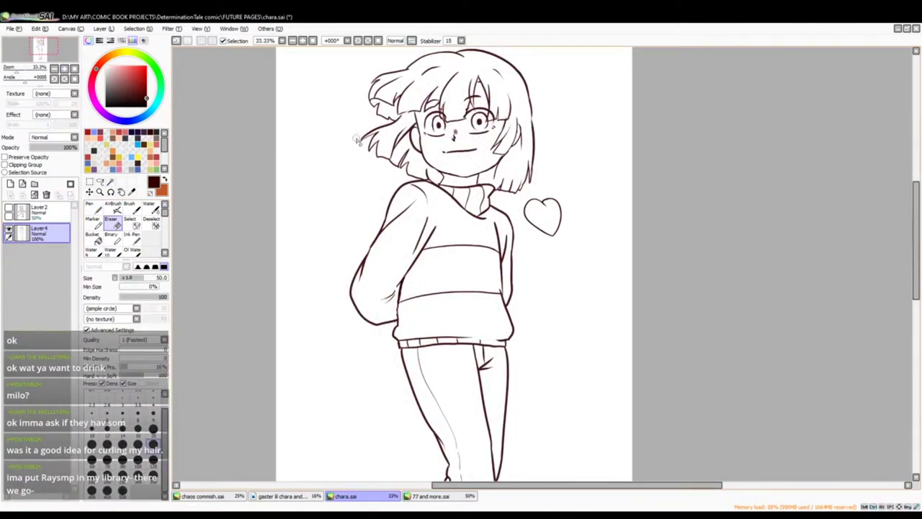
key("e")
key("n")
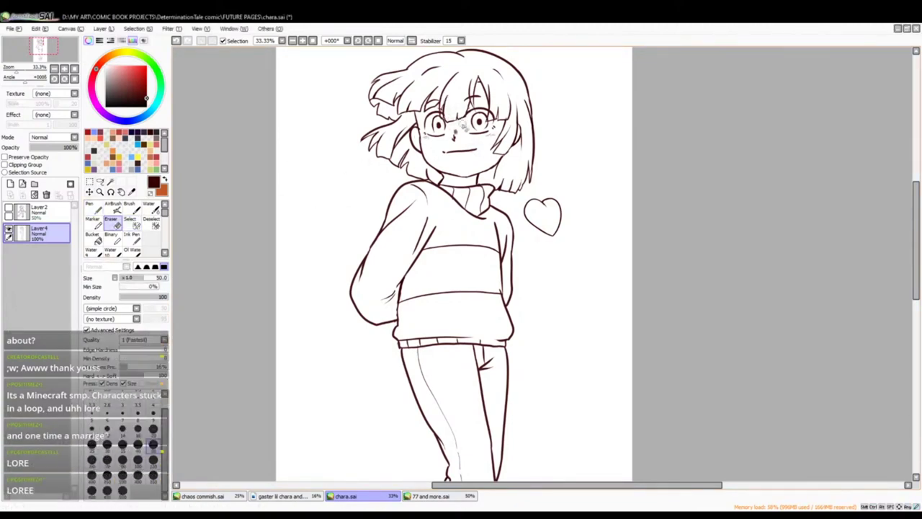
- Check the drawing in a mirrored view and touch up the collar and cheek lines with a size 7 pen
key("h")
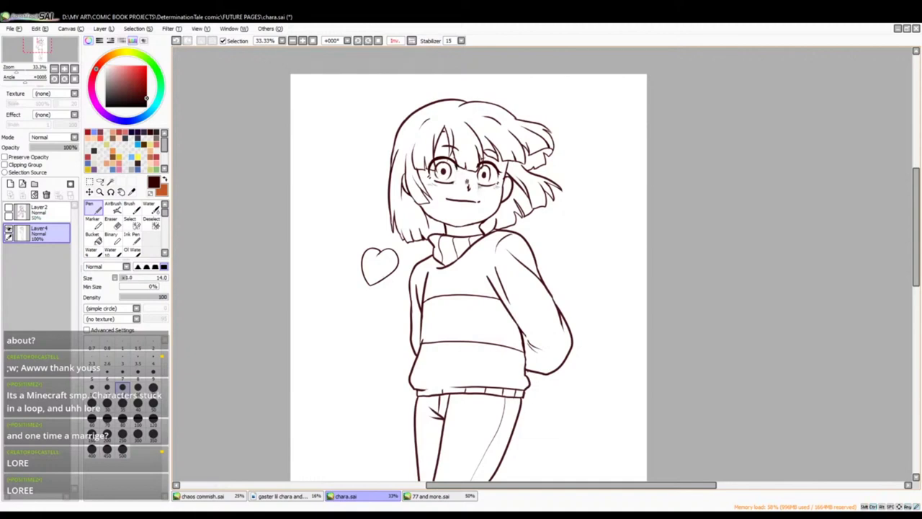
key("bracketright")
key("bracketright")
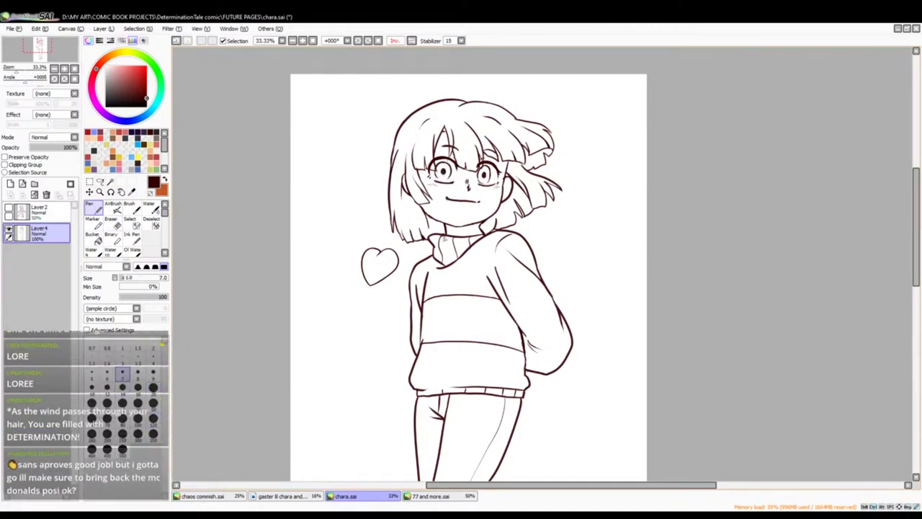
key("ctrl+plus")
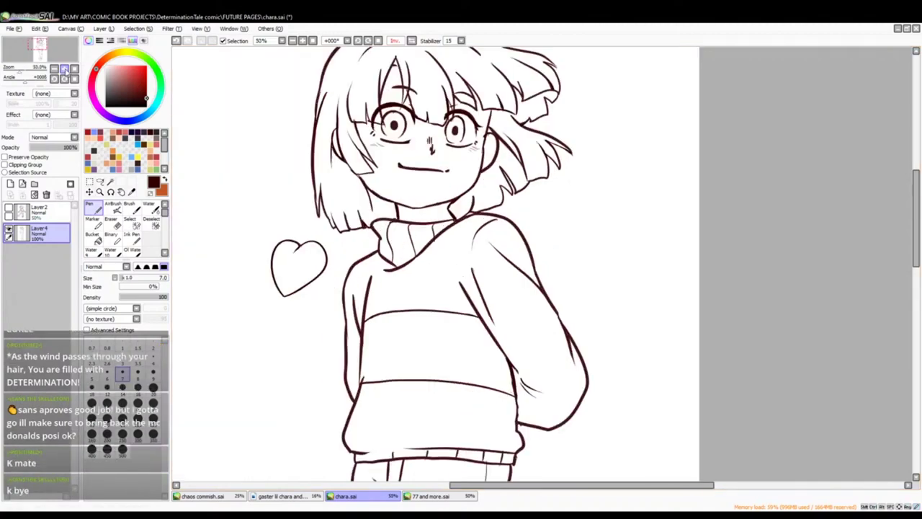
key("e")
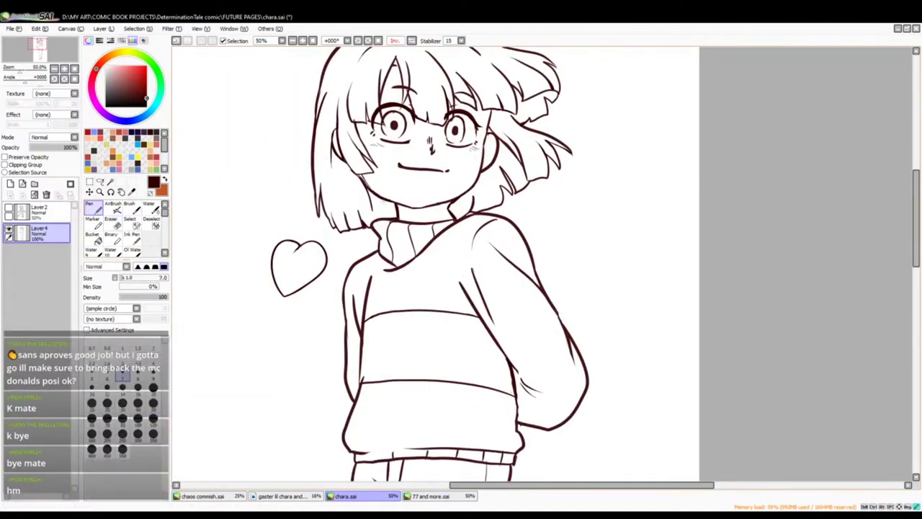
key("h")
- Select the head with all its hair, tilt it slightly on the body, and clean up the adjoining lines
key("ctrl+minus")
key("s")
mouse_move(403, 108)
left_mouse_down()
mouse_move(569, 180)
mouse_move(591, 173)
left_mouse_up()
key("e")
key("ctrl+minus")
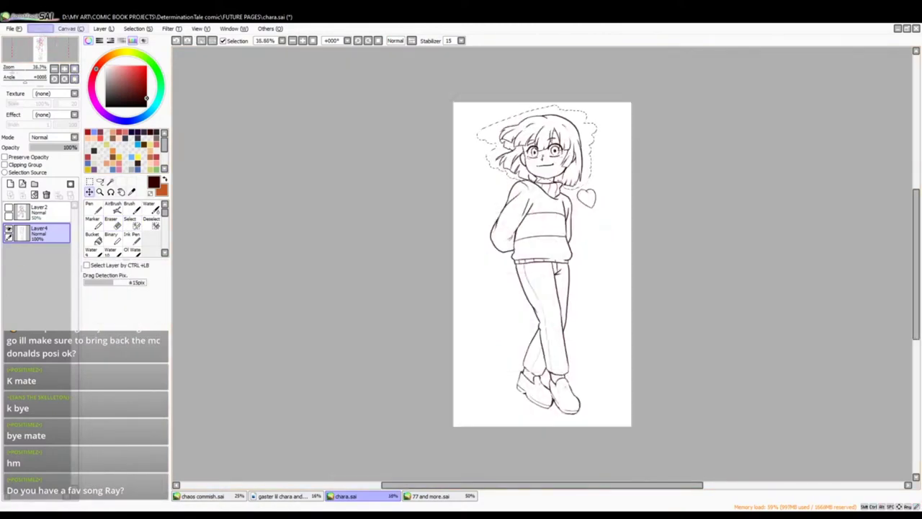
key("ctrl+plus")
key("n")
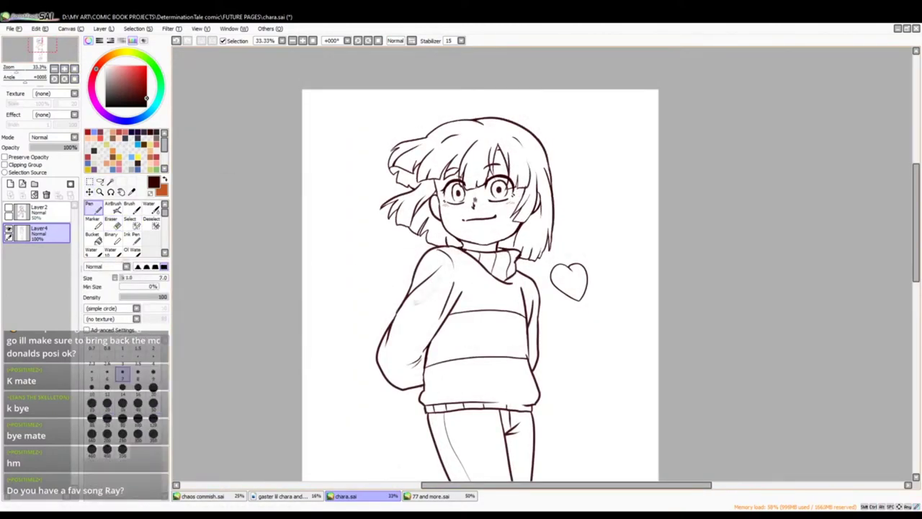
key("e")
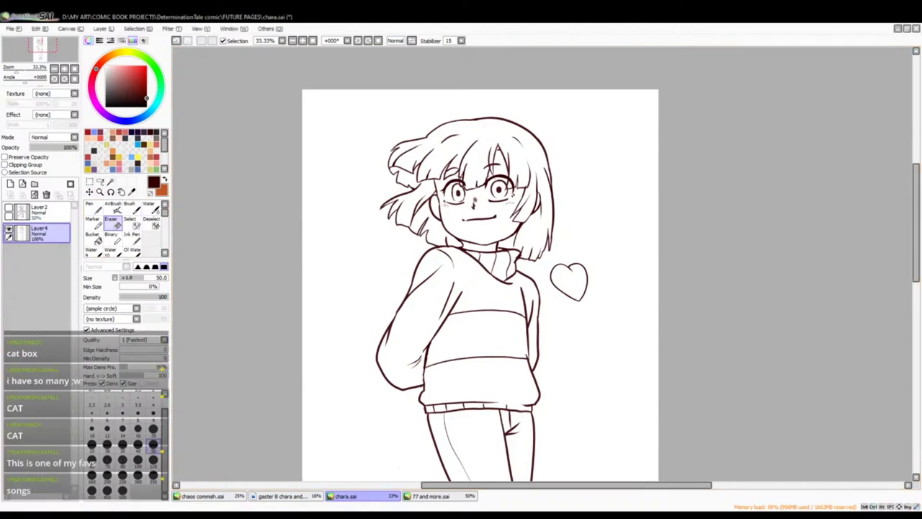
key("ctrl+minus")
key("w")
left_click(389, 303)
left_click(382, 249)
key("ctrl+plus")
key("s")
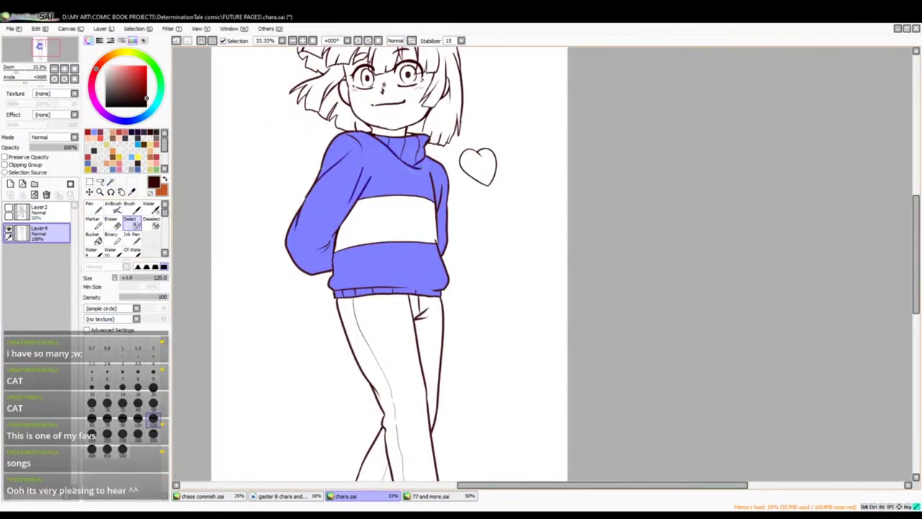
key("ctrl+shift+n")
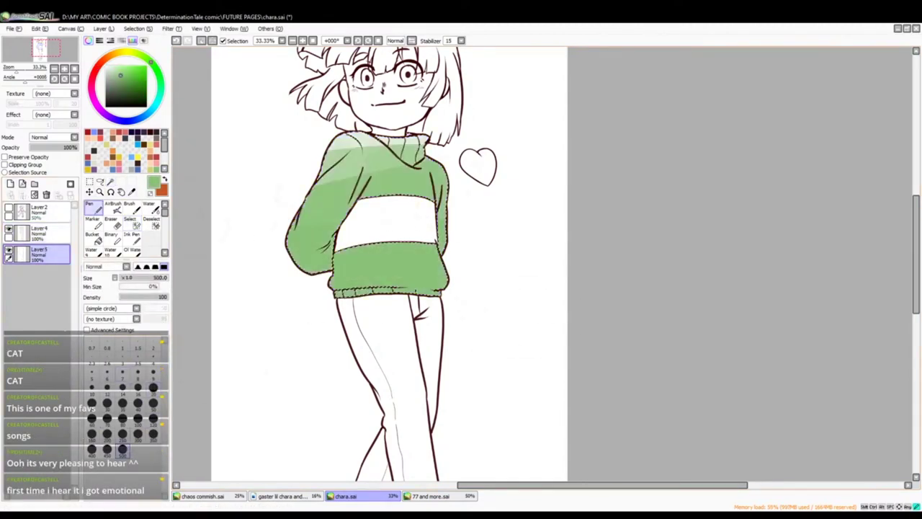
key("ctrl+z")
key("ctrl+d")
- Erase and redraw the ends of the sweater's stripe lines so they meet the sleeve and body outline
key("e")
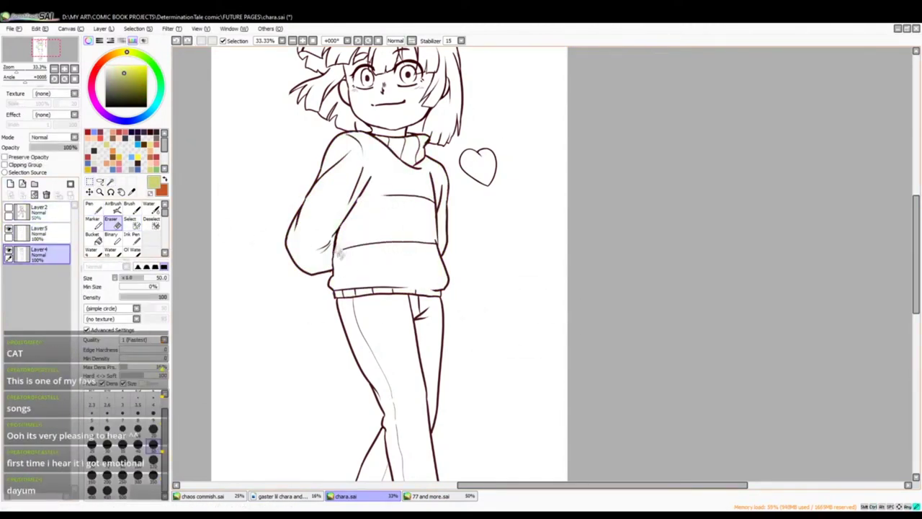
key("n")
left_click(374, 198, "alt")
left_click_drag(331, 246, 350, 245)
- Select the sweater areas around the chest stripe and fill them green on a new layer beneath the line art
key("ctrl+shift+n")
key("w")
left_click(375, 166)
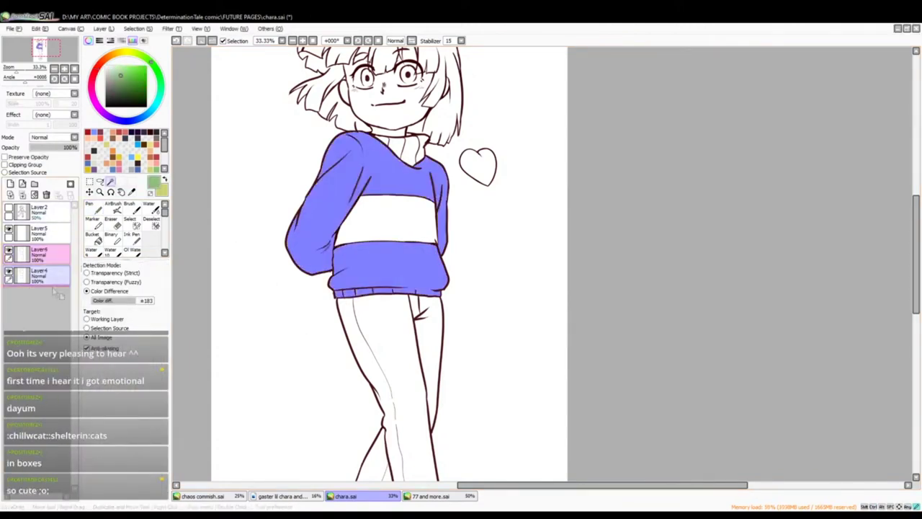
key("ctrl+f")
- Fill the sweater's chest stripe with muted yellow on another new layer
key("ctrl+shift+n")
key("ctrl+f")
key("ctrl+d")
key("v")
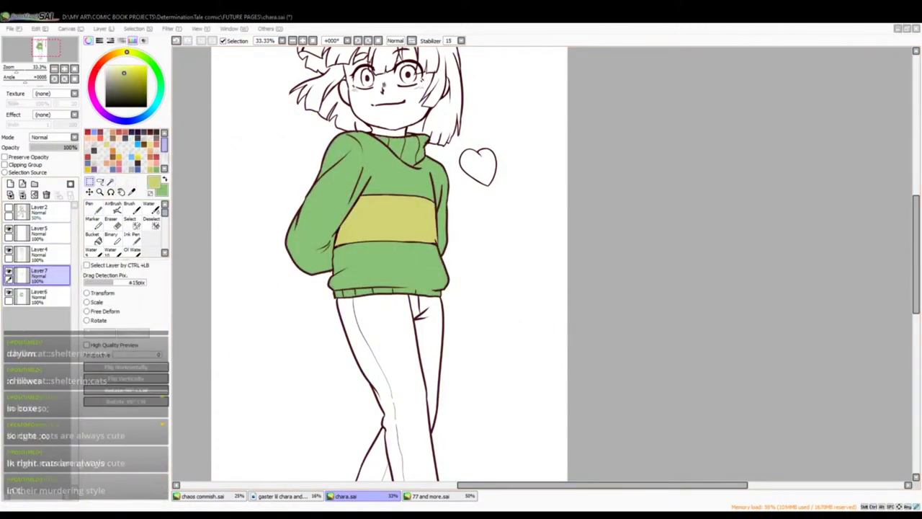
- Select both trouser legs and fill them dark brown on a new layer beneath the line art
key("w")
left_click(389, 360)
scroll(389, 263, "down", 3)
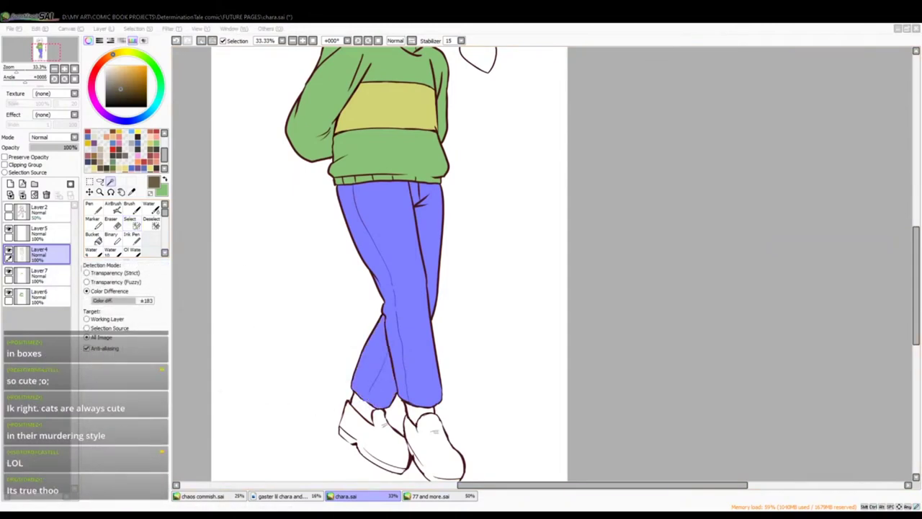
scroll(389, 263, "up", 3)
key("ctrl+minus")
key("ctrl+shift+n")
key("ctrl+f")
key("ctrl+d")
- Select the face area and fill it with a peach skin tone on a new layer below the clothing colours
left_click_drag(303, 116, 331, 141)
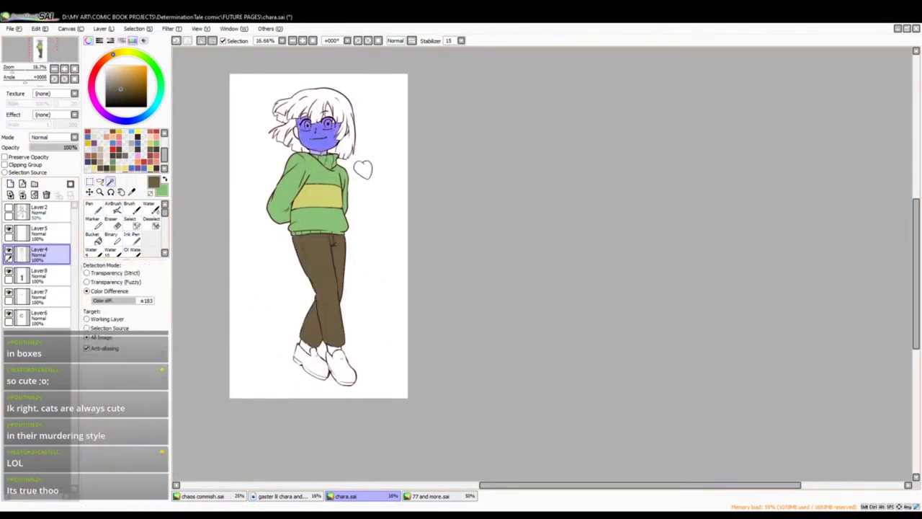
key("ctrl+shift+n")
key("ctrl+f")
key("ctrl+d")
key("v")
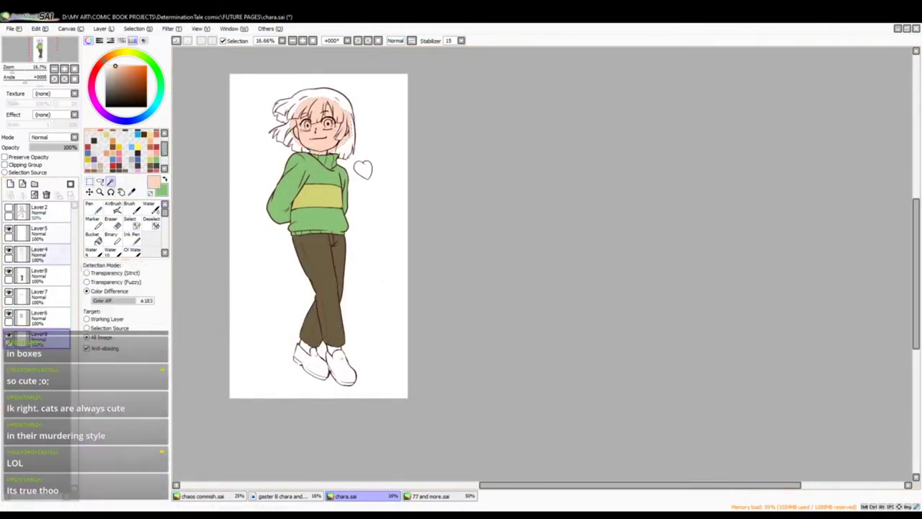
- Select each shoe from the line art and fill both dark grey on their own colour layer
left_click(39, 253)
left_click(340, 371)
key("ctrl+f")
key("ctrl+d")
key("ctrl+plus")
scroll(389, 263, "down", 3)
key("b")
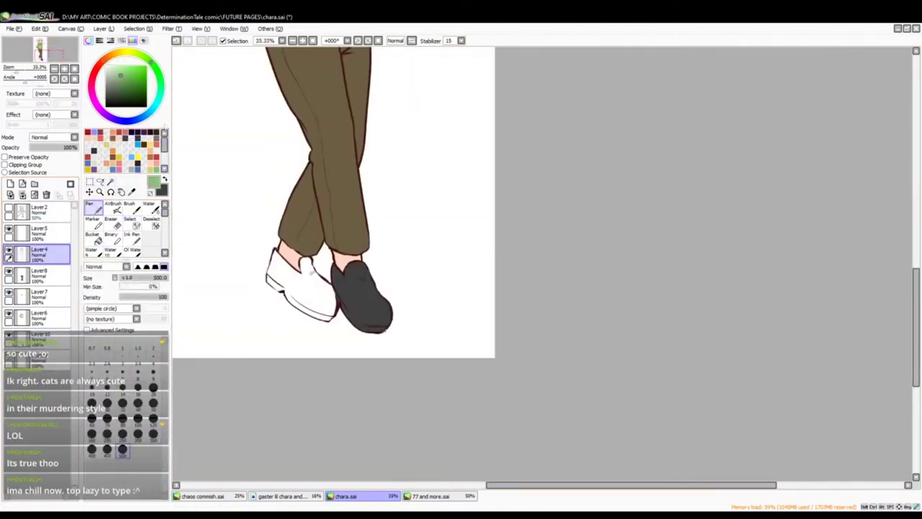
key("w")
left_click(299, 288)
key("ctrl+f")
key("ctrl+d")
key("ctrl+minus")
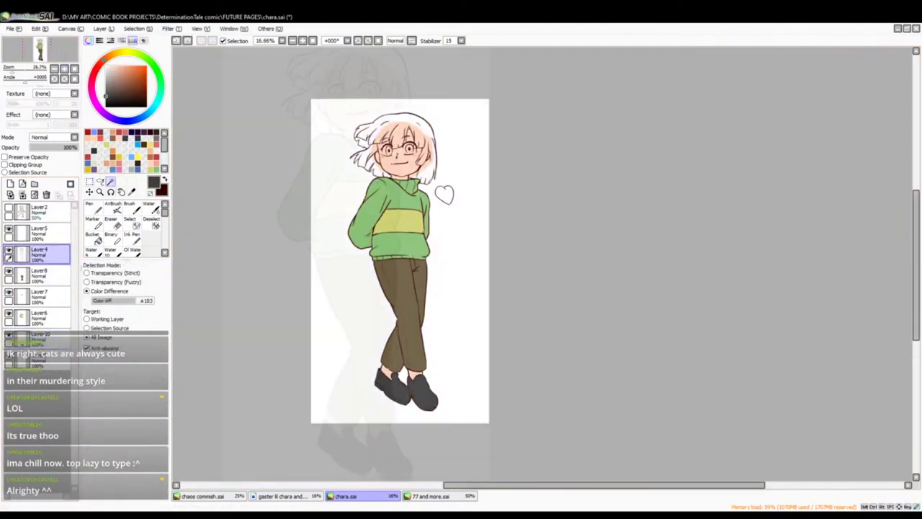
- Select all of the hair sections and fill them reddish brown on a new layer beneath the line art
key("ctrl+plus")
scroll(389, 263, "up", 3)
key("s")
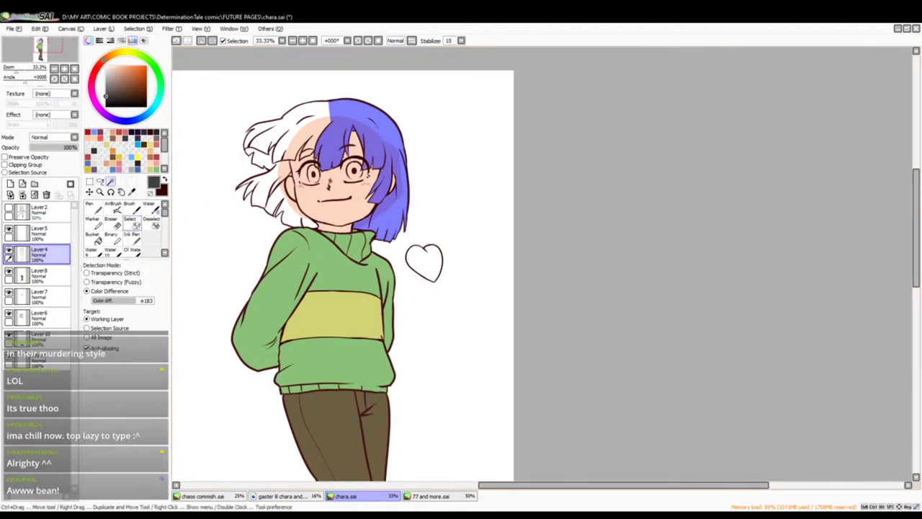
key("w")
key("ctrl+minus")
key("ctrl+f")
key("ctrl+plus")
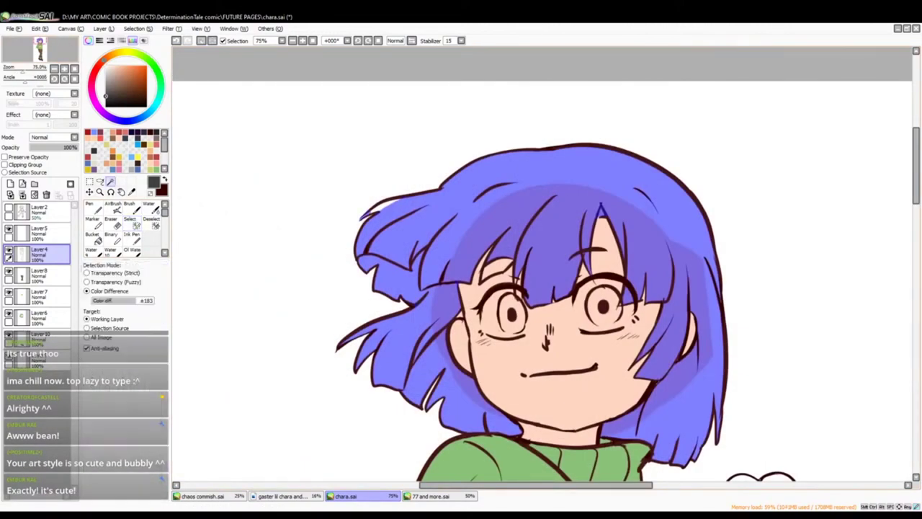
key("ctrl+minus")
key("ctrl+plus")
key("ctrl+minus")
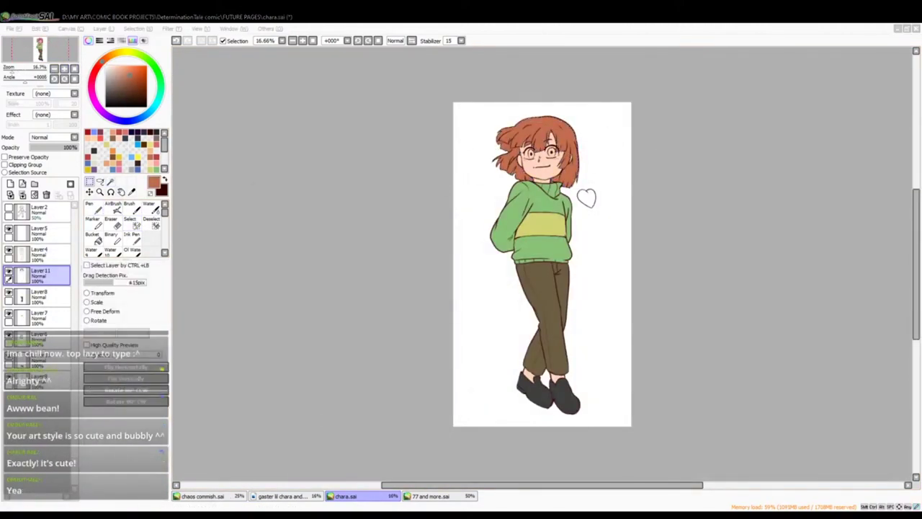
- Paint the irises red with a size 20 pen on a new layer directly beneath the line art
key("ctrl+plus")
key("ctrl+plus")
key("ctrl+plus")
key("ctrl+plus")
key("e")
left_click(40, 252)
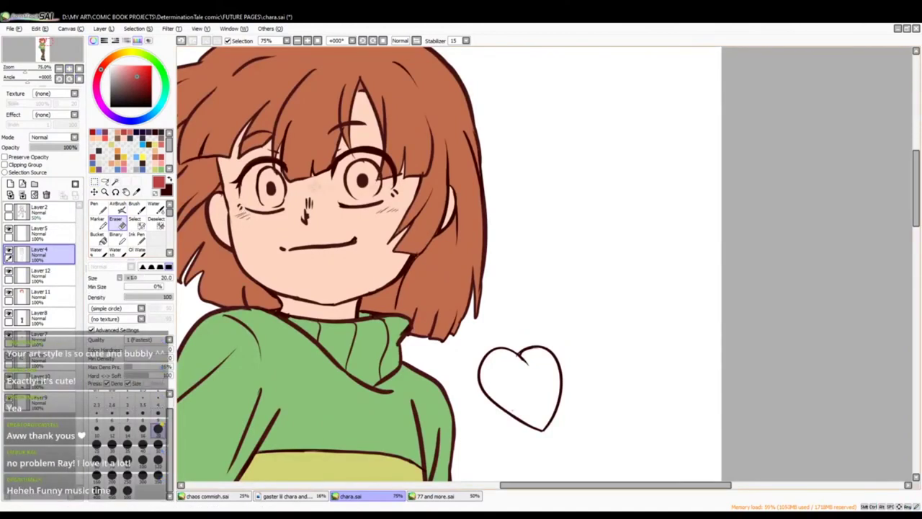
key("ctrl+shift+n")
key("n")
left_click_drag(265, 171, 271, 193)
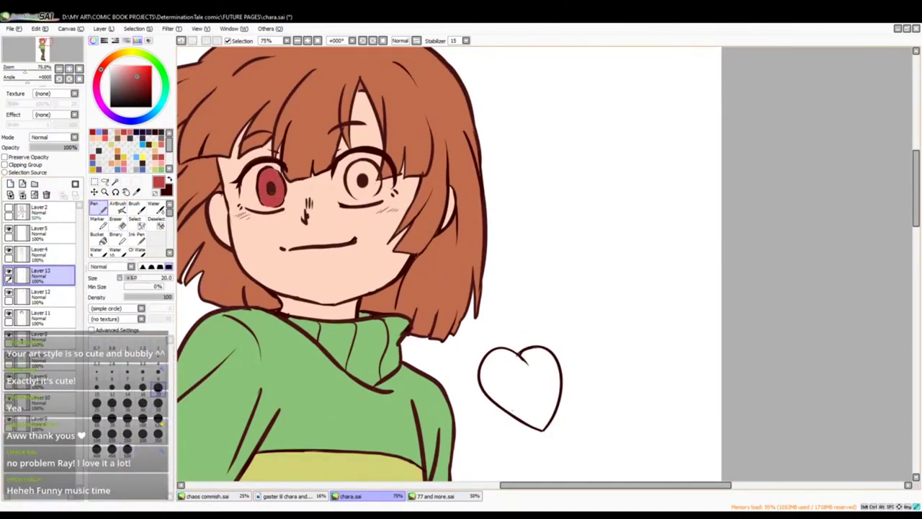
key("ctrl+z")
- Clean up the skin and hair colours around the exposed ear and draw its inner fold lines on the line art layer
key("e")
left_click(40, 252)
left_click(39, 422)
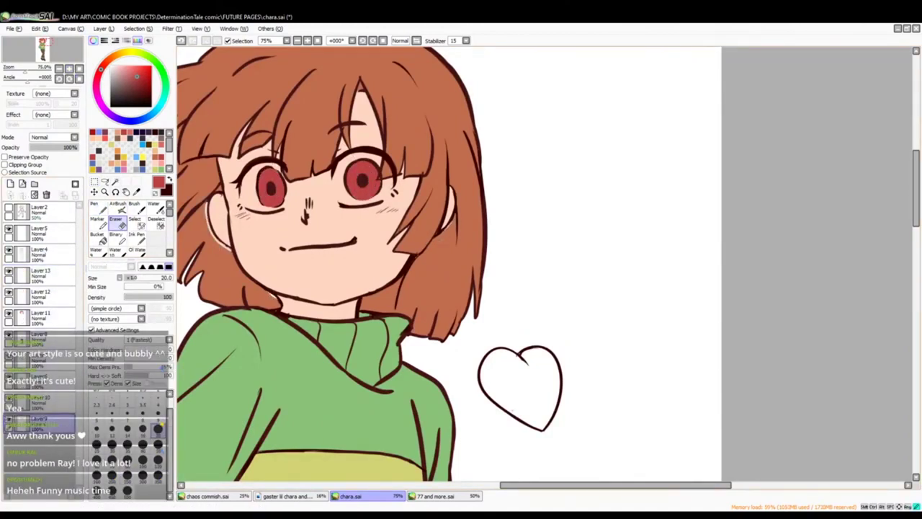
left_click(39, 315)
key("n")
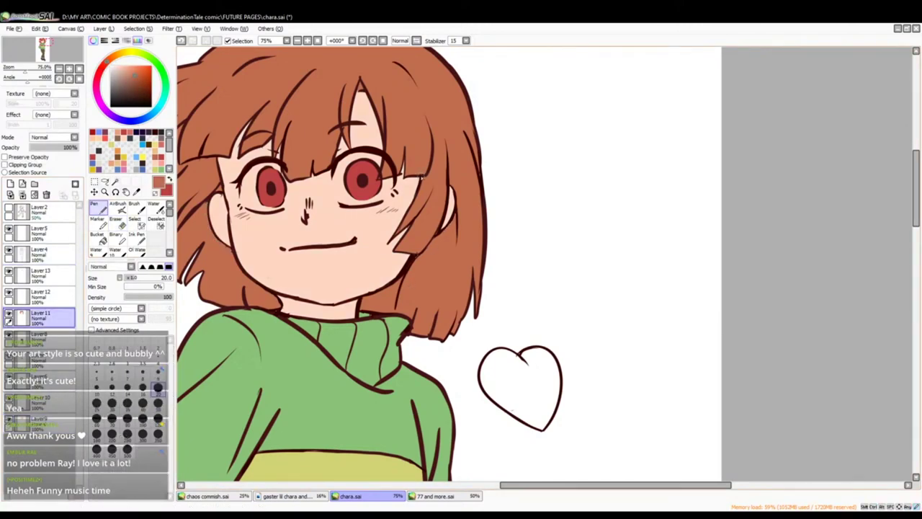
left_click(39, 253)
left_click_drag(227, 206, 220, 236)
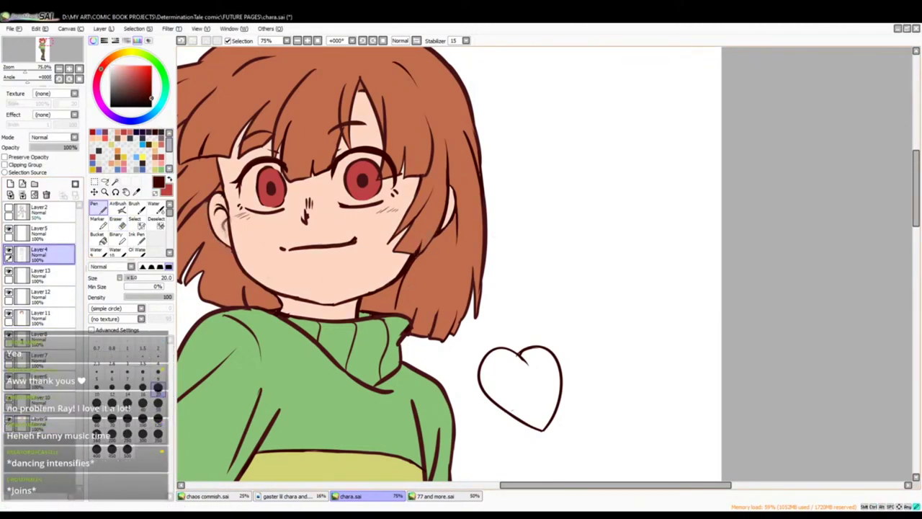
- Paint the whites of both eyes in very light grey on a new layer beneath the irises
scroll(461, 260, "down", 2)
left_click(40, 315)
left_click(10, 183)
scroll(339, 194, "up", 3)
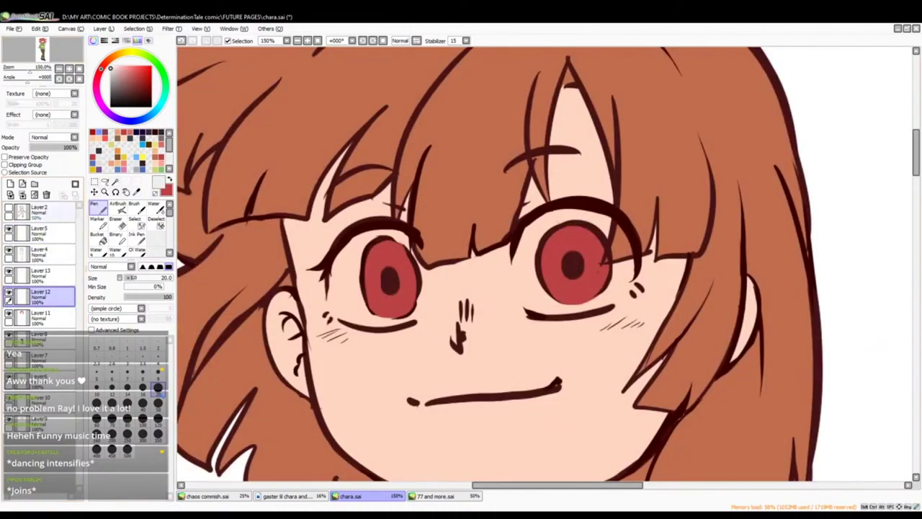
left_click_drag(339, 274, 403, 306)
left_click_drag(525, 224, 548, 288)
- Add white highlights to both eyes with a size 14 pen on a new layer above the line art
scroll(547, 267, "down", 3)
left_click(39, 252)
left_click(10, 183)
scroll(548, 266, "up", 2)
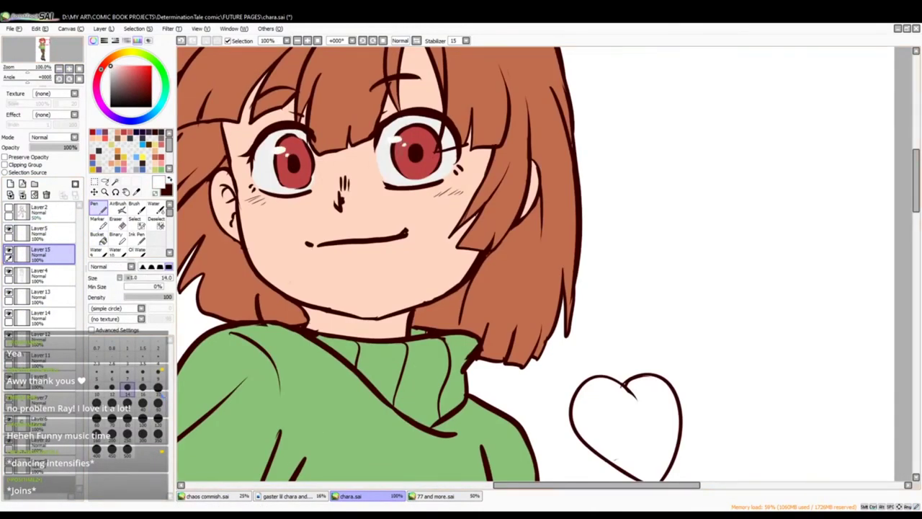
- Paint round pink blush on both cheeks on a layer clipped to the skin colour
scroll(461, 260, "down", 3)
scroll(461, 259, "up", 1)
mouse_move(470, 162)
left_mouse_down()
mouse_move(484, 172)
mouse_move(542, 168)
left_mouse_up()
key("e")
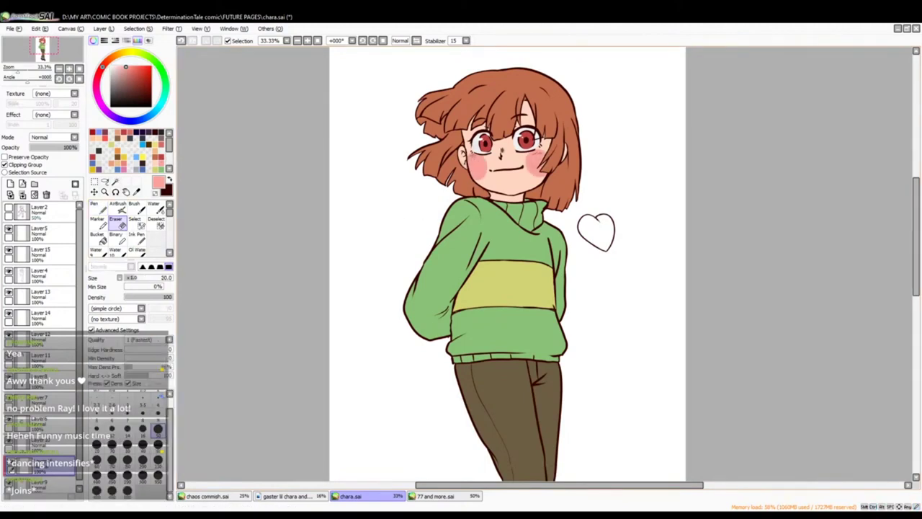
- Fill the heart with red on a new layer beneath the line art and gather the flat colour layers in a layer set
left_click(10, 183)
key("n")
left_click_drag(587, 223, 605, 245)
left_click(136, 76)
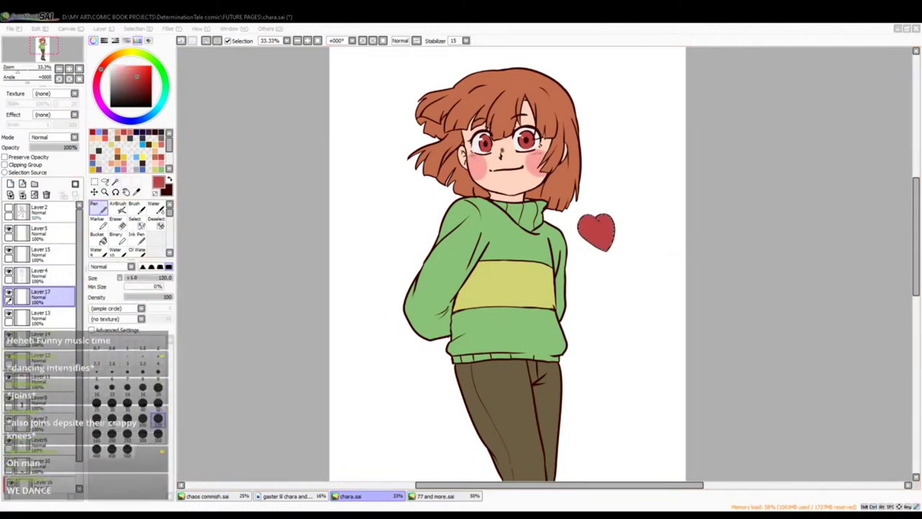
left_click(46, 312)
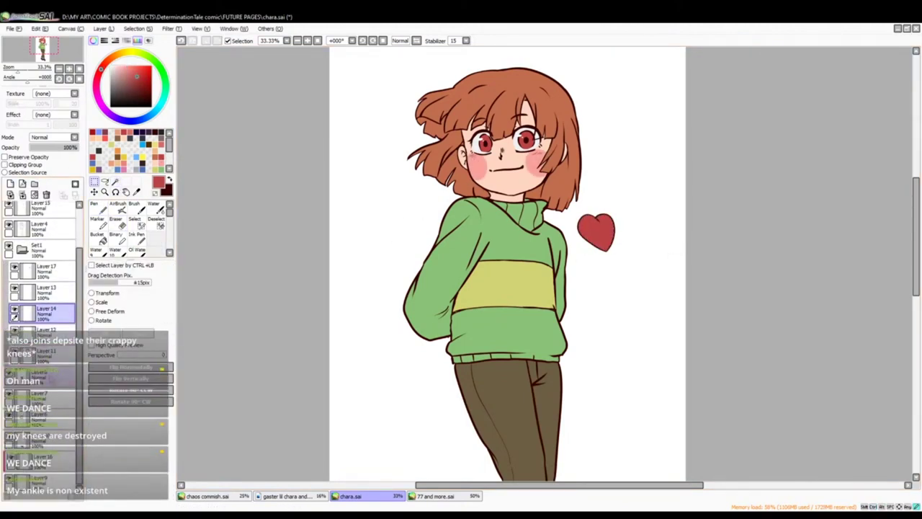
left_click_drag(472, 162, 483, 173)
key("e")
- Shade the neck, ear and hair behind it in dark brown on a new layer clipped to the colour set at 48% opacity
scroll(508, 288, "down", 1)
key("ctrl+shift+n")
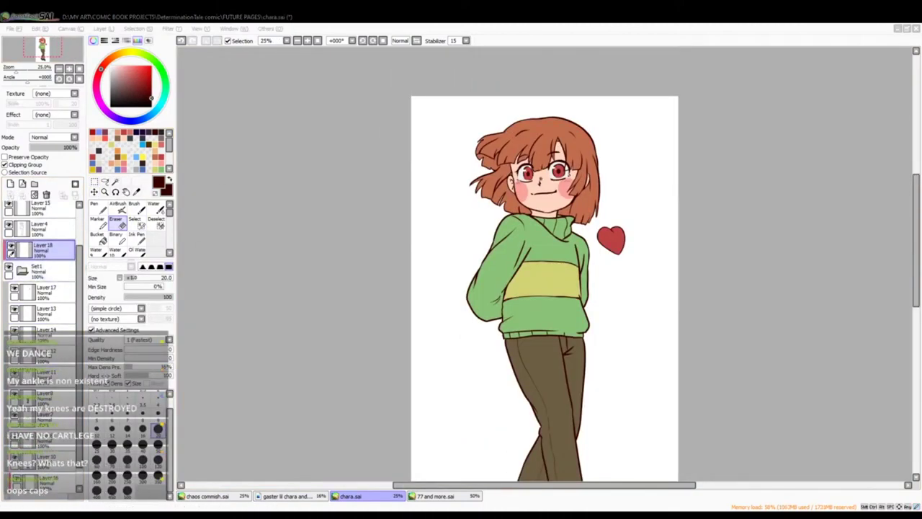
key("n")
scroll(541, 216, "up", 2)
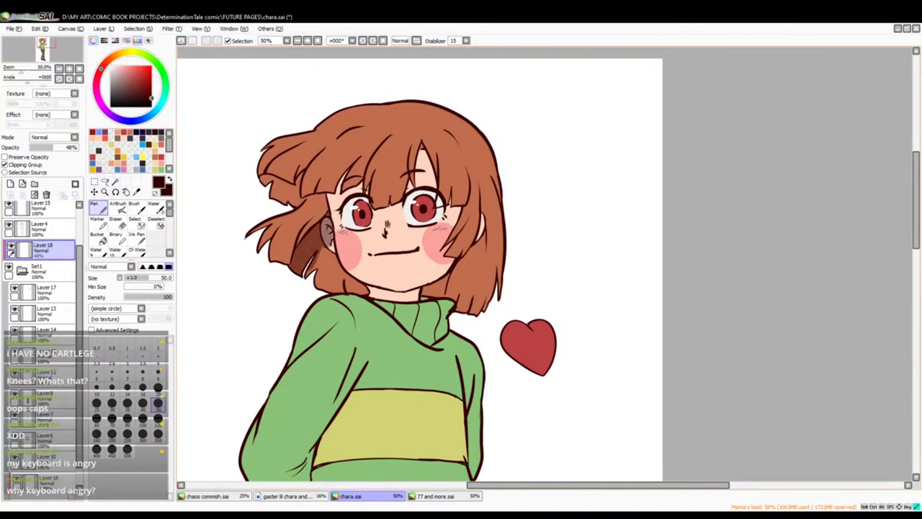
left_click_drag(320, 281, 381, 295)
key("e")
- Paint shadows along the hair strands on both sides of the head with a size 35 pen on the clipped shading layer
left_click(45, 291)
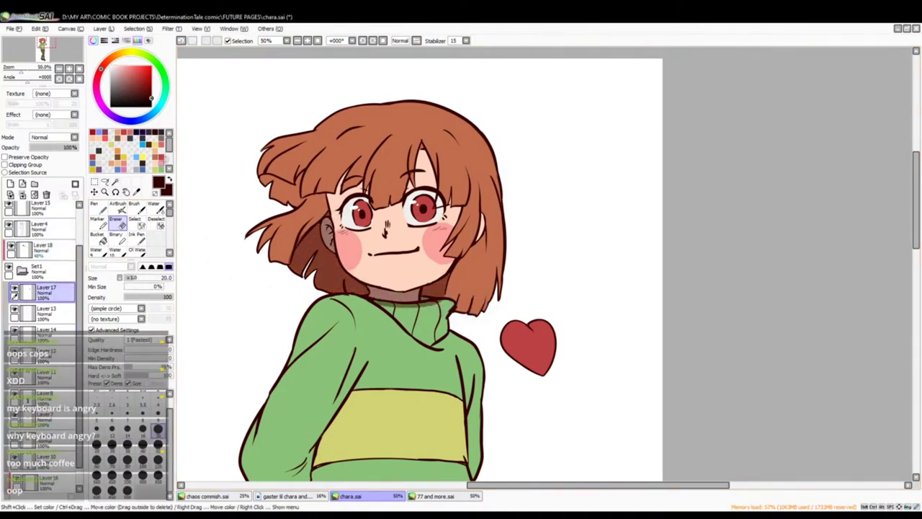
key("n")
left_click(43, 249)
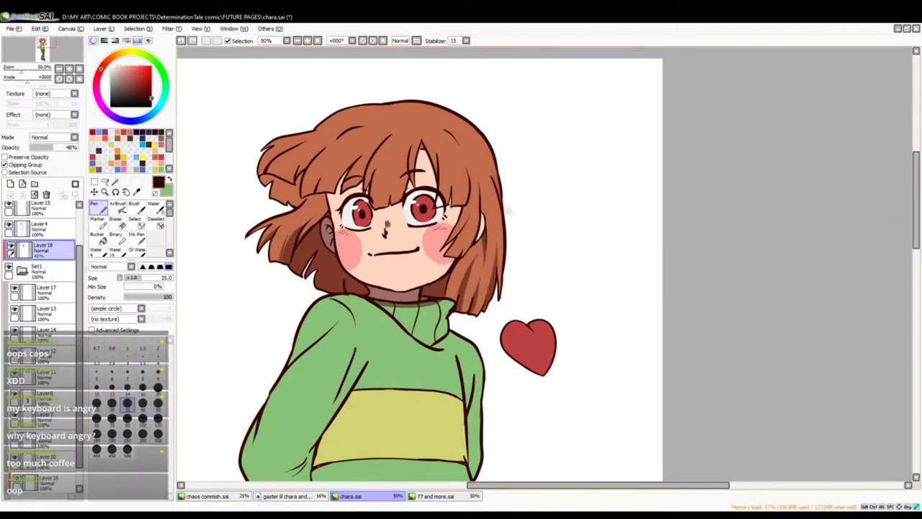
left_click_drag(263, 189, 303, 175)
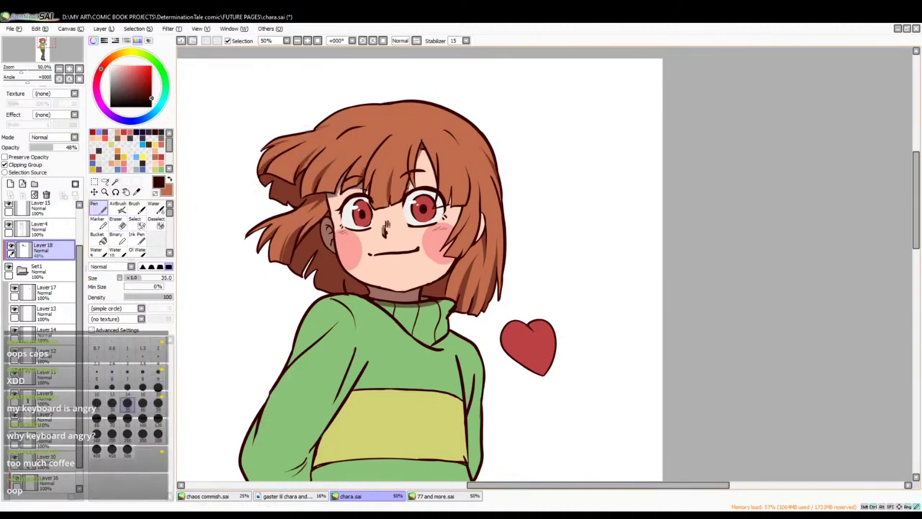
- Add shadows to the fringe and the upper part of both eyes, and shade the folds of the sweater's sleeves and side
left_click(323, 127, "alt")
left_click(386, 227, "alt")
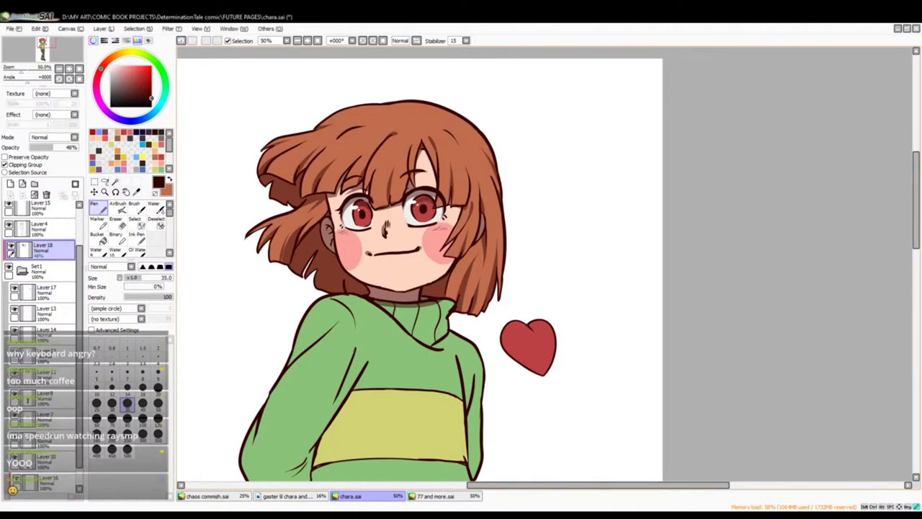
scroll(420, 264, "down", 2)
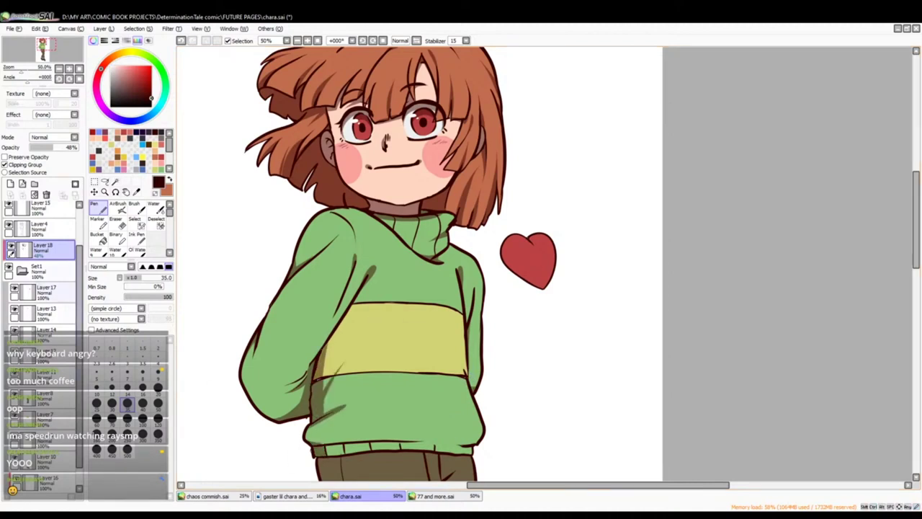
left_click(39, 228)
key("e")
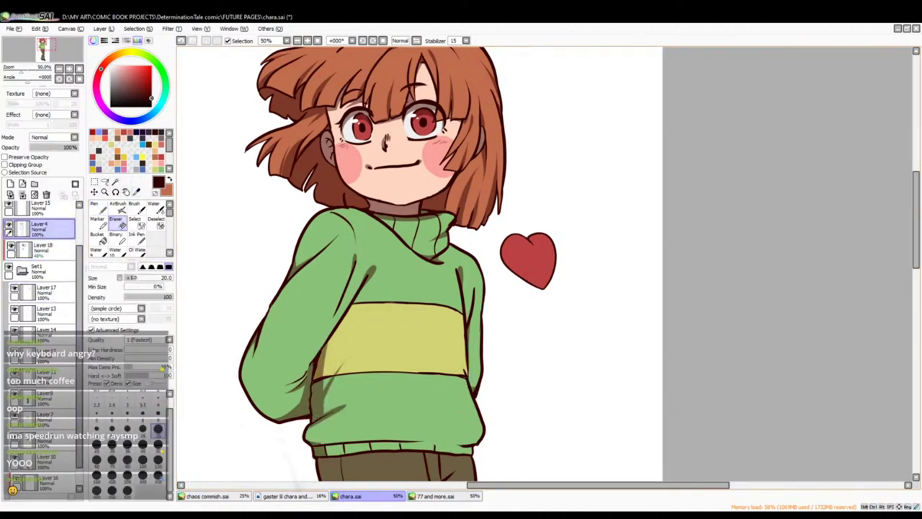
key("n")
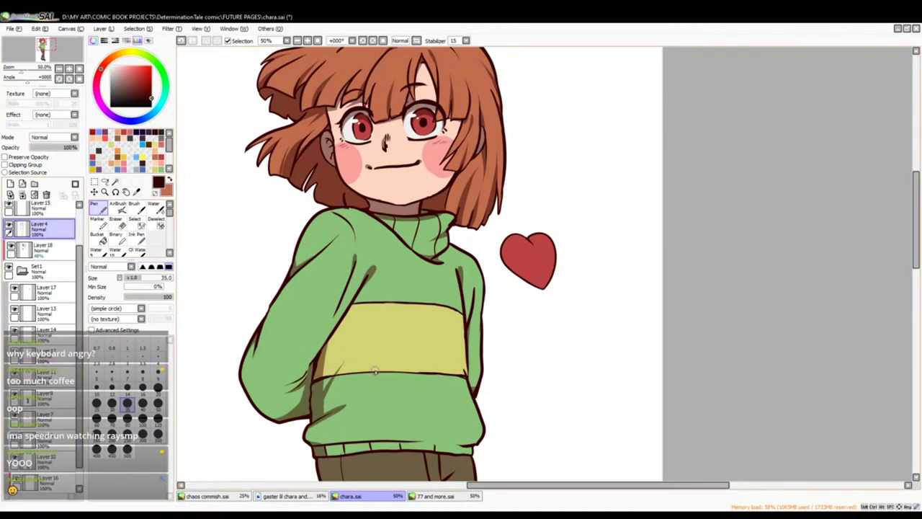
left_click_drag(434, 316, 409, 360)
left_click(40, 248)
key("ctrl+z")
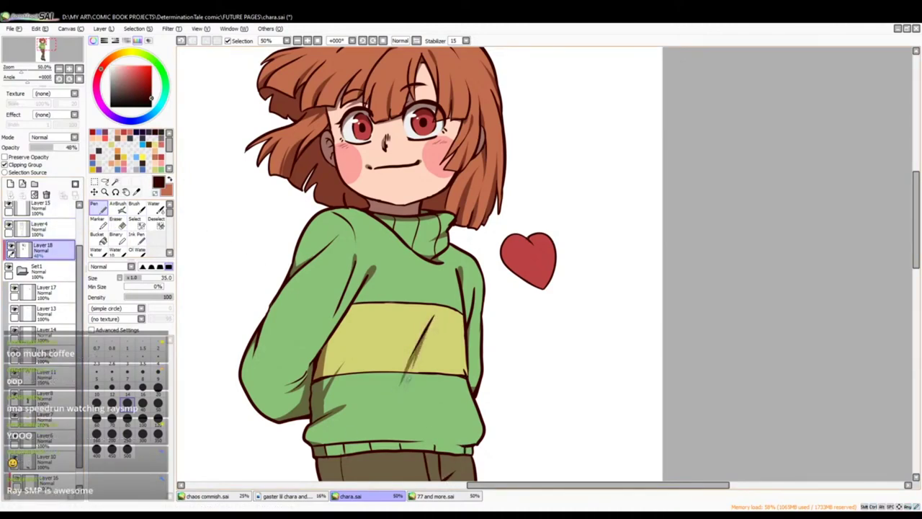
- Shade the trouser folds, the entire rear lower leg, the ankles and the tops of the shoes on the clipped shading layer
scroll(472, 78, "down", 1)
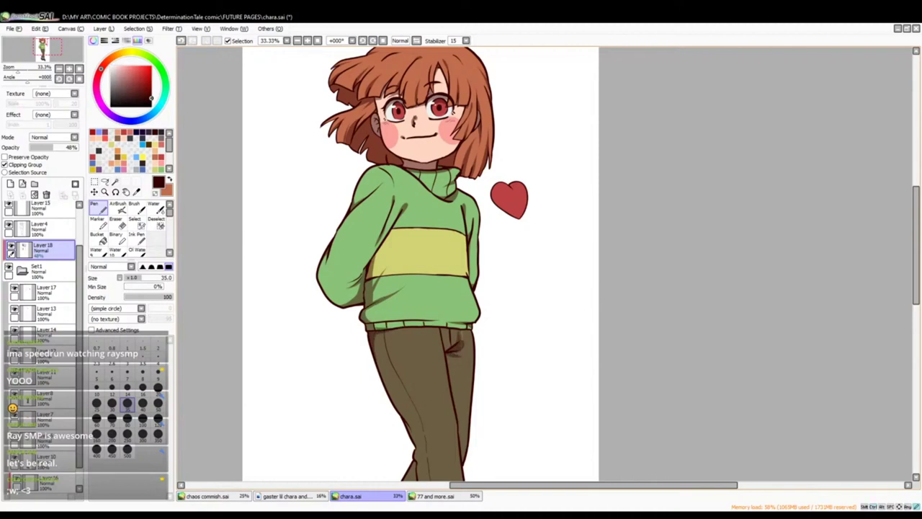
scroll(421, 263, "down", 3)
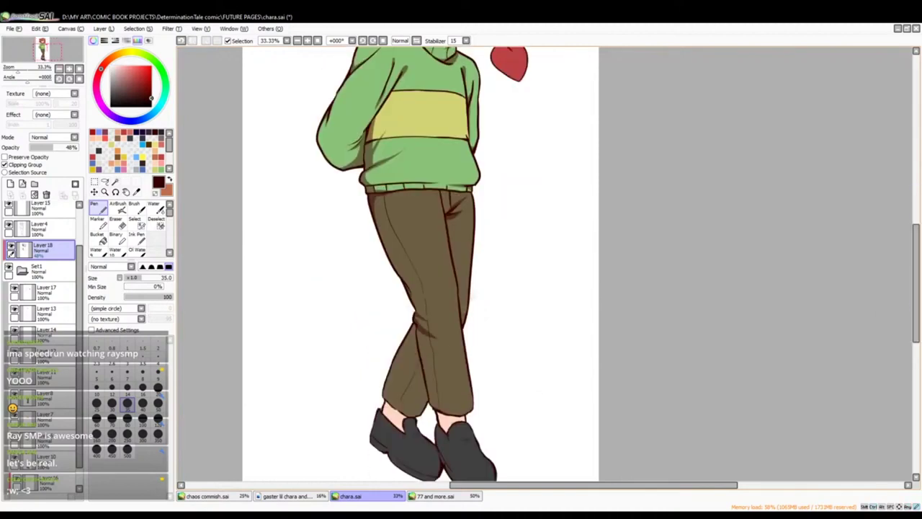
left_click_drag(411, 328, 393, 414)
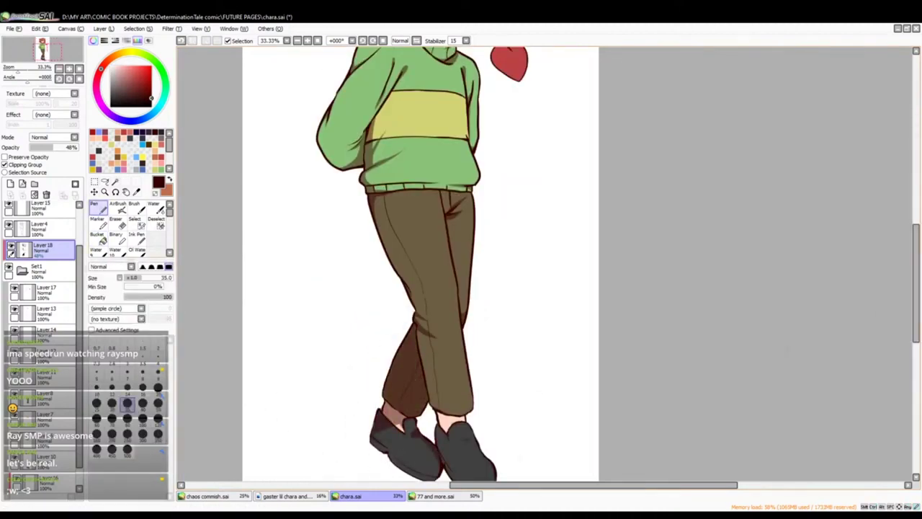
scroll(420, 264, "down", 1)
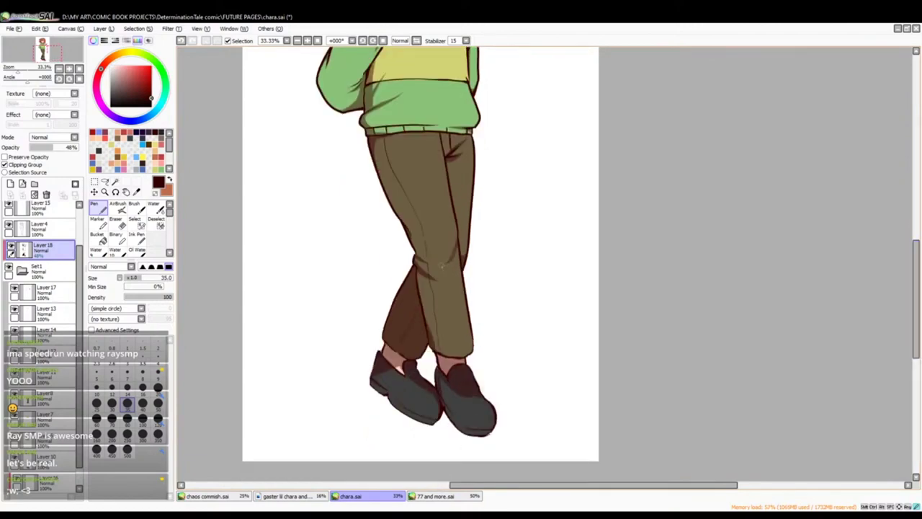
scroll(435, 265, "down", 2)
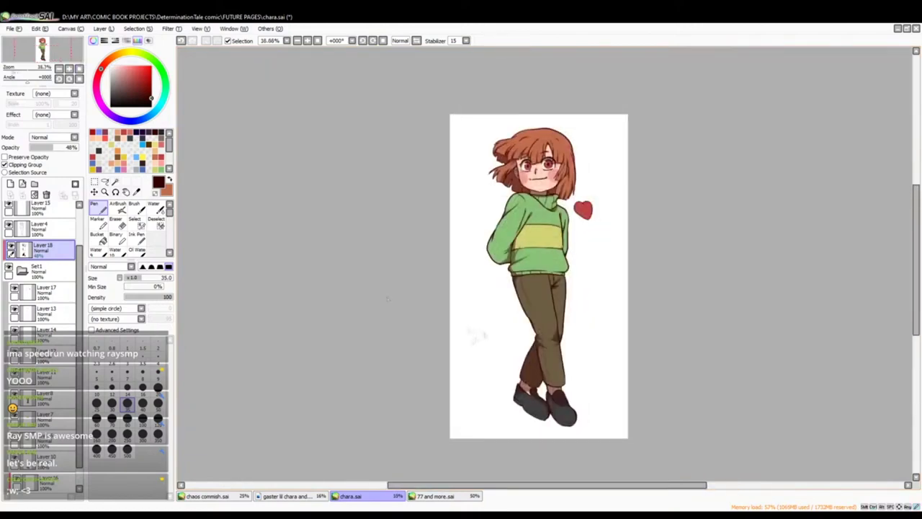
- Shade and blend the centre of the heart, and add shiny highlights to it on a new Luminosity layer at 50% opacity
scroll(478, 329, "up", 1)
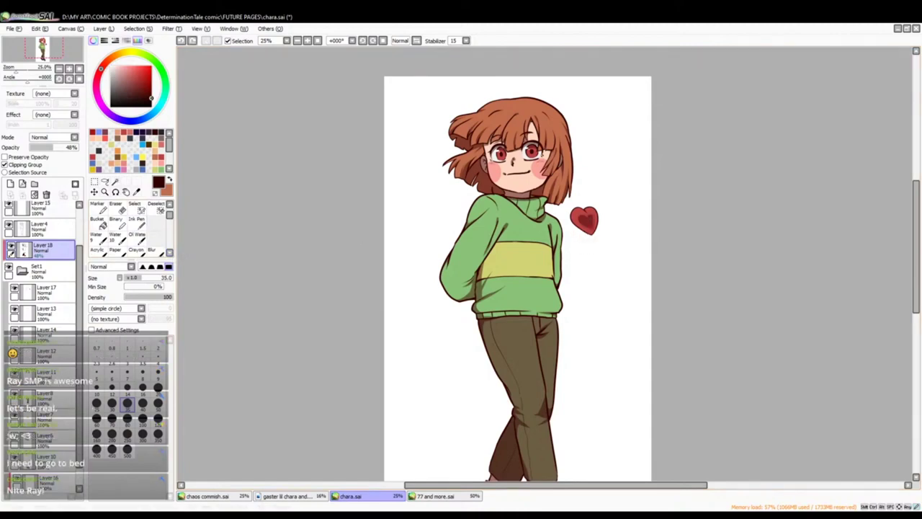
left_click(152, 250)
left_click(580, 219, "alt")
left_click(10, 184)
key("n")
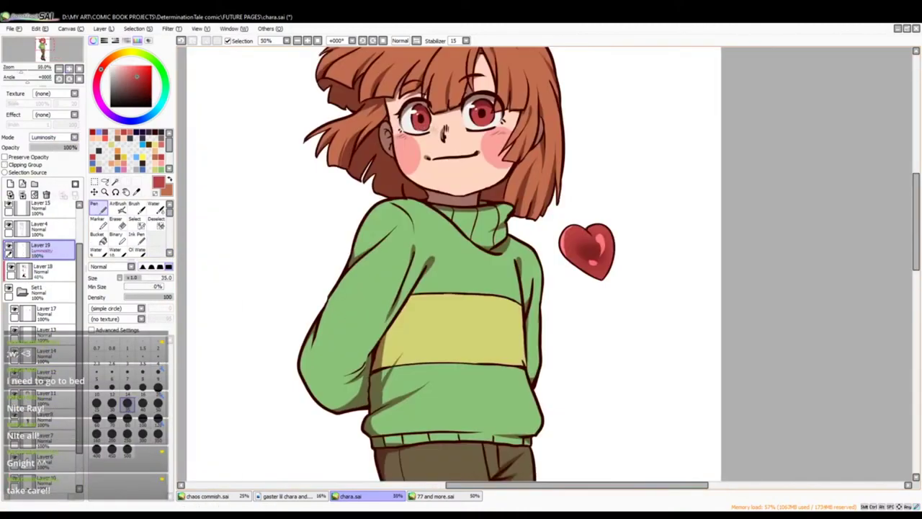
left_click(62, 148)
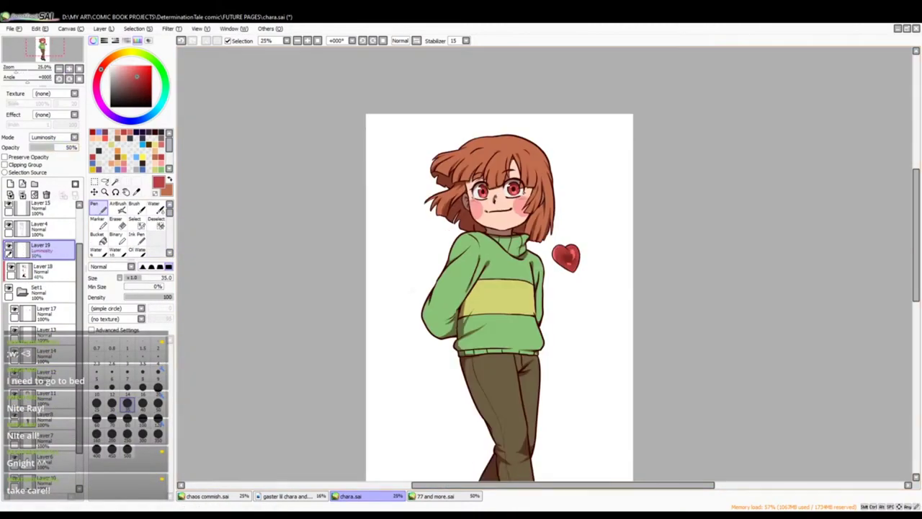
- Paint pale orange highlights on the hair on a new layer, clipped to the colour set and placed beneath the Luminosity layer
left_click(446, 155, "alt")
left_click(10, 184)
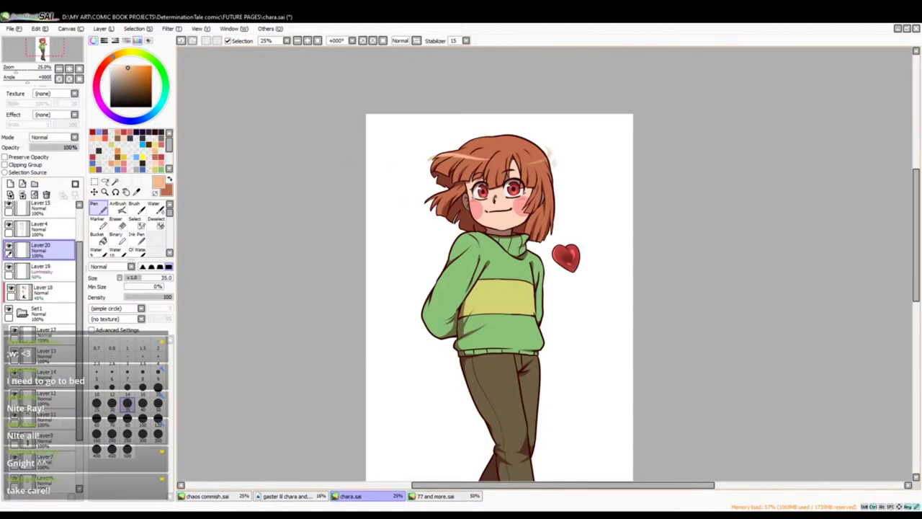
left_click_drag(39, 249, 40, 273)
left_click(4, 164)
key("ctrl+plus")
key("e")
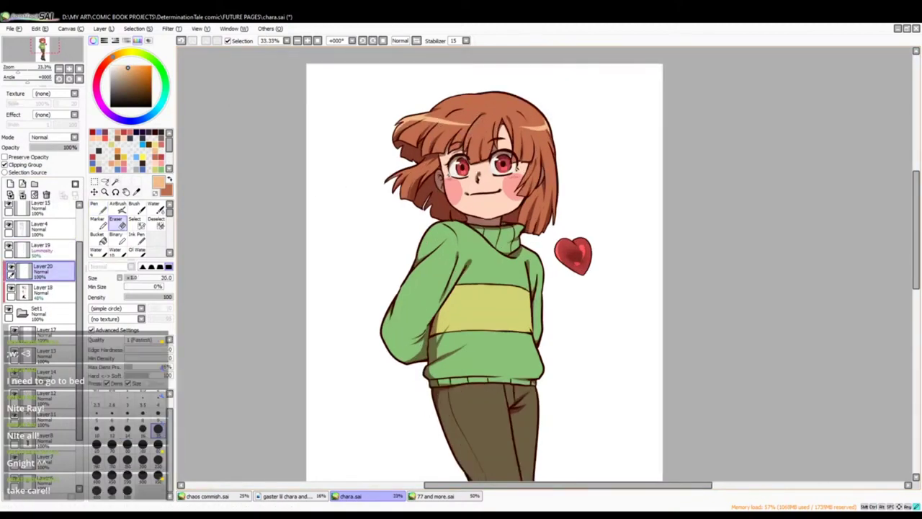
key("n")
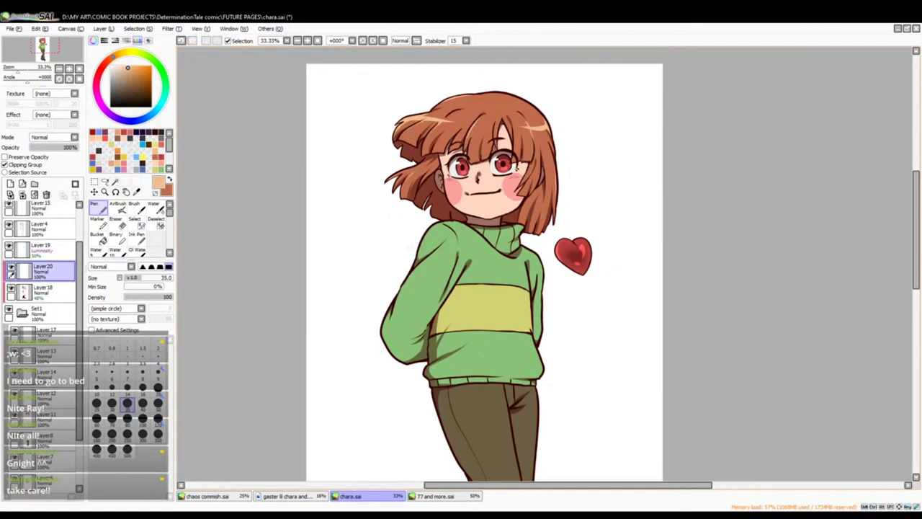
- Add extra dark brown shading to the figure on a new clipped layer at 40% opacity between the hair highlights and the first shadows
key("ctrl+minus")
key("ctrl+shift+n")
key("ctrl+plus")
left_click(489, 127, "alt")
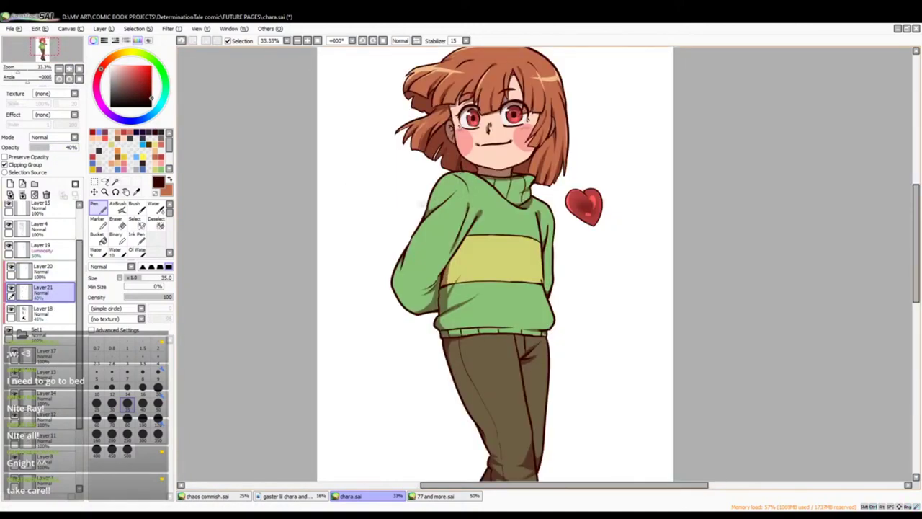
scroll(488, 127, "up", 3)
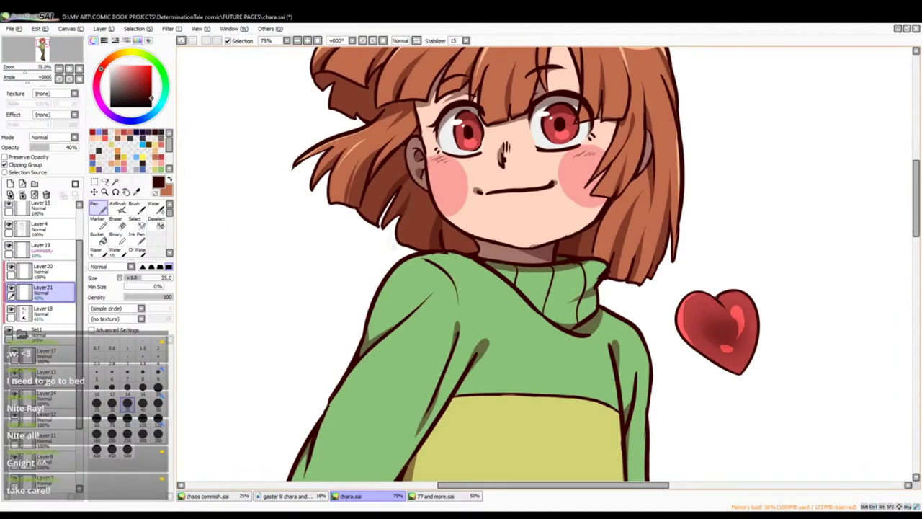
scroll(523, 263, "up", 3)
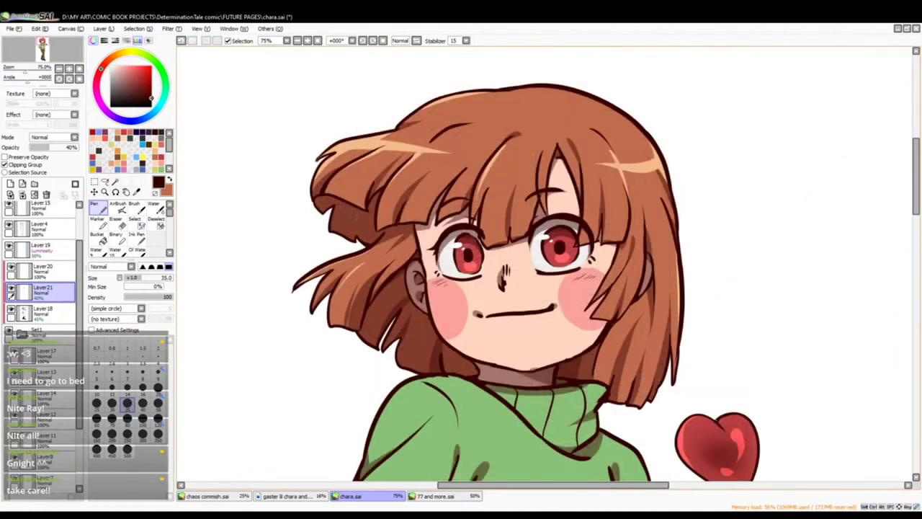
scroll(540, 263, "down", 10)
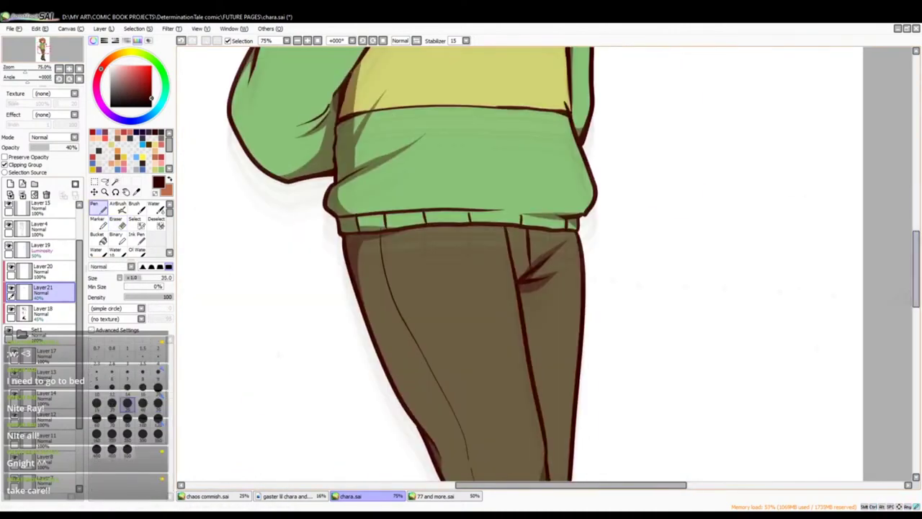
- Touch up the line art and the shadow edges around the lower legs and shoes
left_click(43, 229)
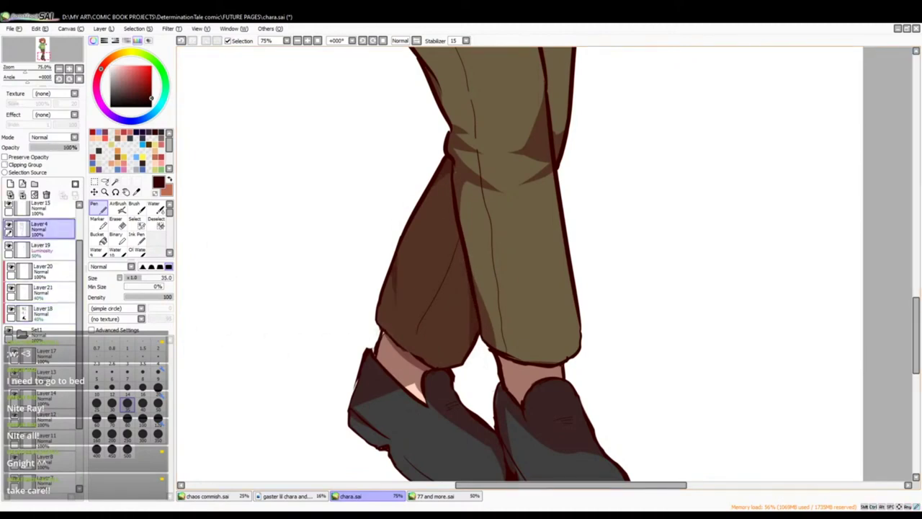
left_click(43, 311)
key("e")
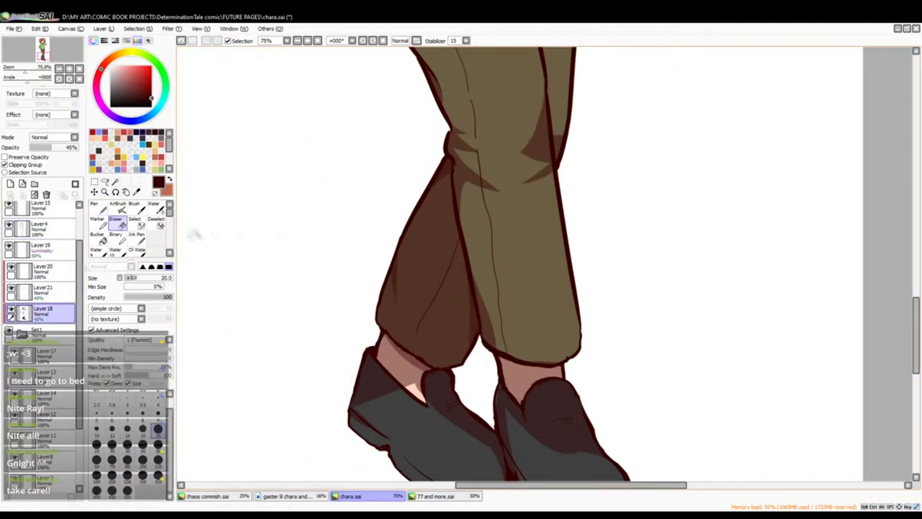
- Airbrush a soft red glow around the heart at size 350 on a new layer beneath the line art
key("ctrl+0")
left_click(10, 184)
key("a")
left_click_drag(584, 193, 594, 203)
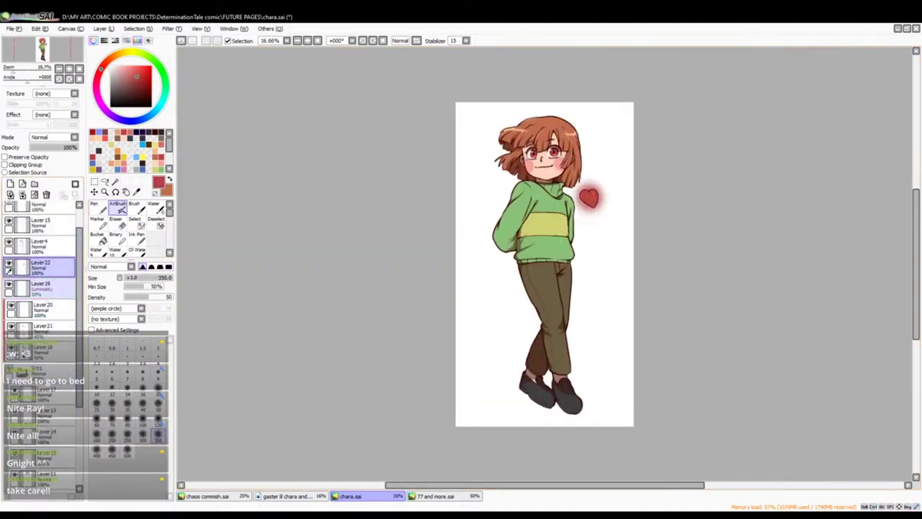
key("ctrl+z")
key("ctrl+y")
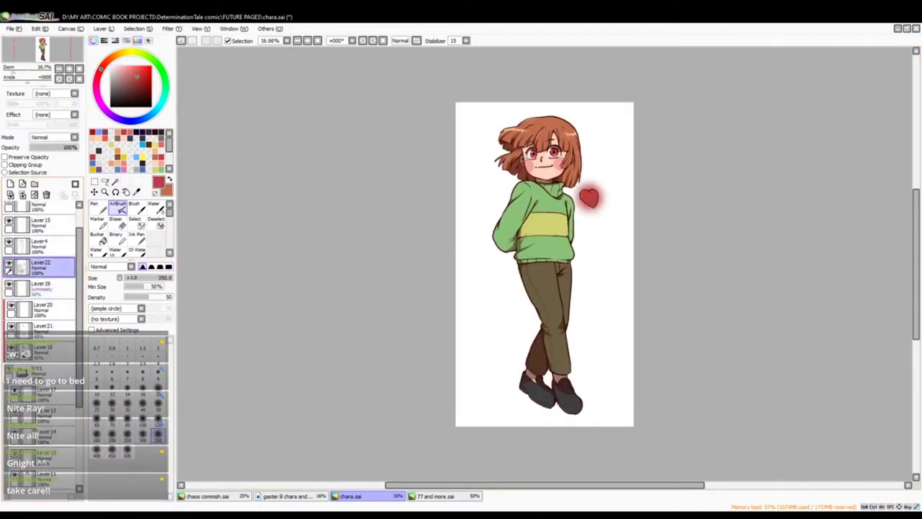
- Copy the heart's colour and Luminosity highlights onto separate layers above the glow, clipping the highlights to the heart
left_click_drag(570, 171, 616, 239)
key("e")
key("ctrl+shift+n")
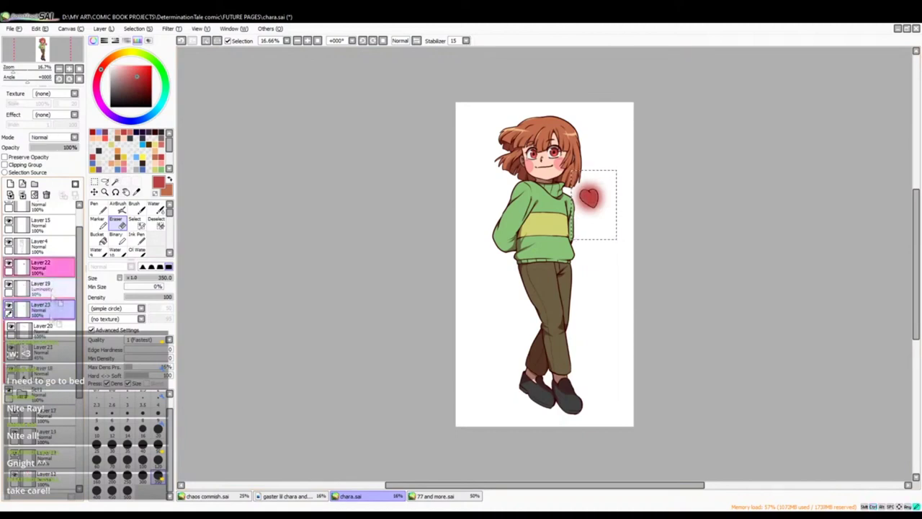
left_click_drag(44, 308, 43, 267)
left_click(22, 165)
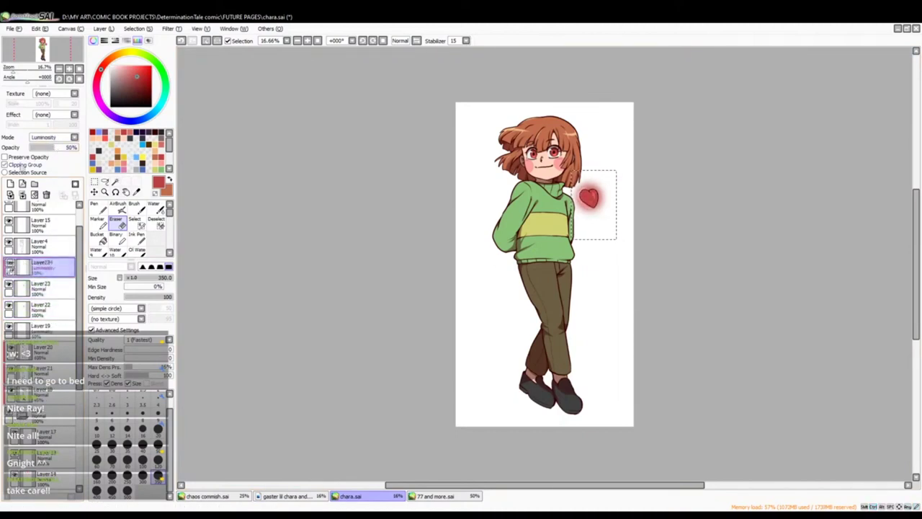
key("ctrl+d")
- Add a clipped layer with a pale colour above the line art, and set the glow layer to Luminosity at 80% opacity
key("ctrl+shift+n")
key("n")
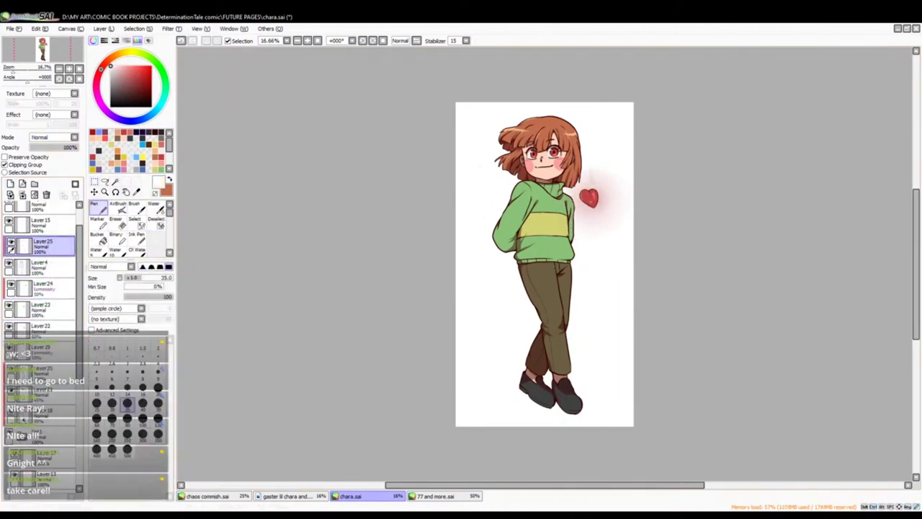
left_click(40, 328)
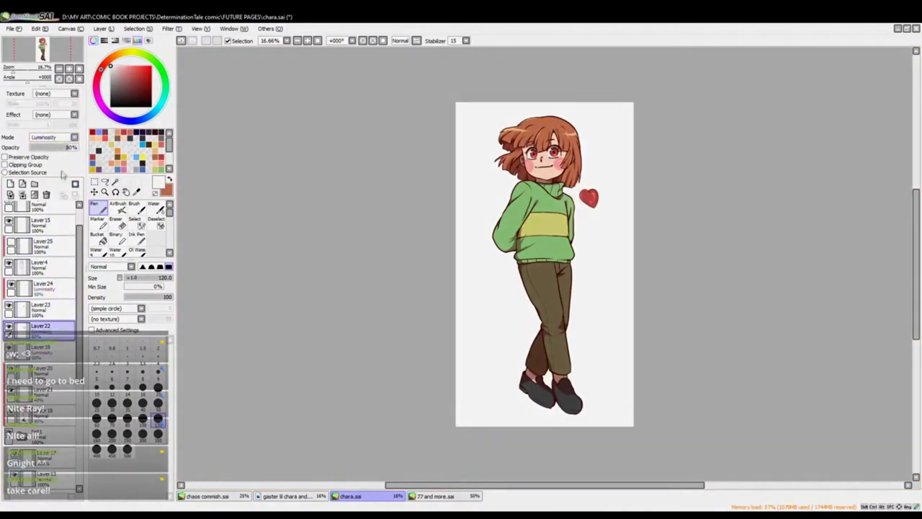